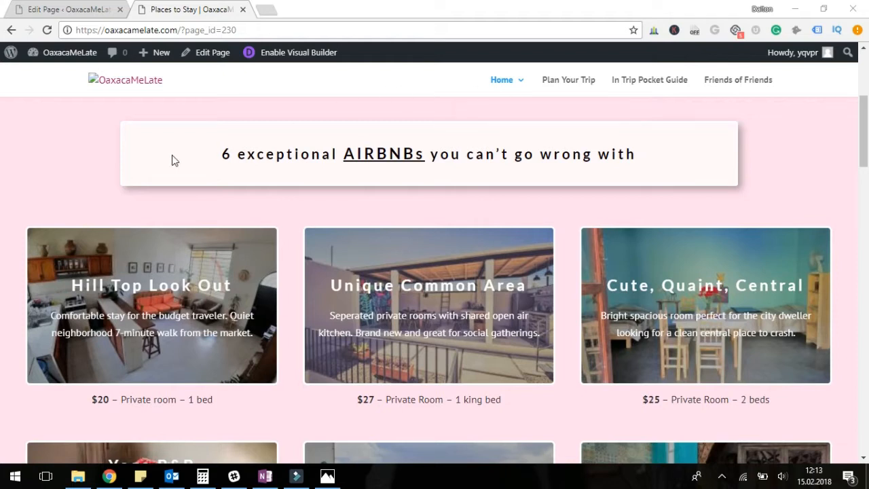
Review the Places to Stay page's Airbnb, bed and breakfast, hostel and extra resources sections.
scroll(172, 160, "down", 1)
scroll(220, 194, "up", 2)
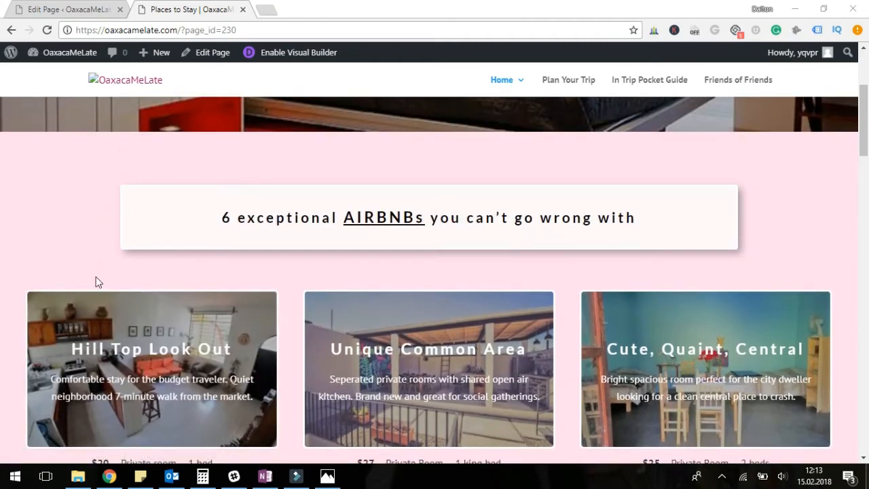
scroll(91, 268, "down", 1)
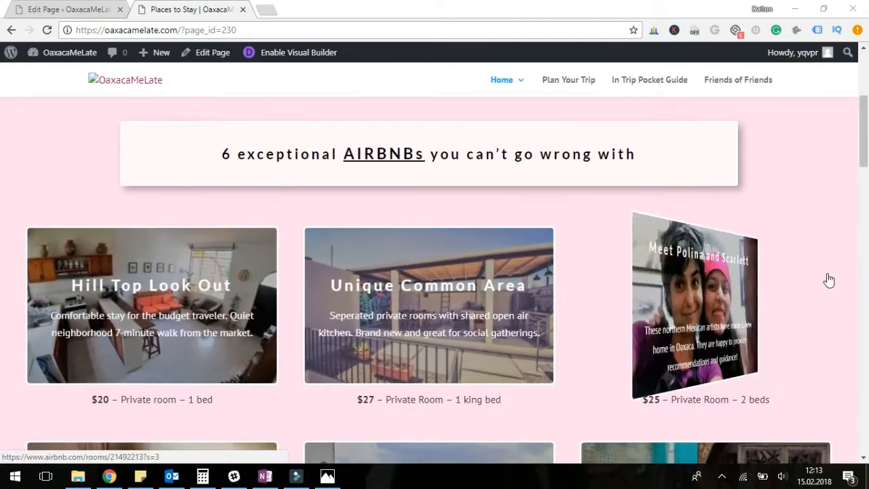
scroll(852, 269, "down", 4)
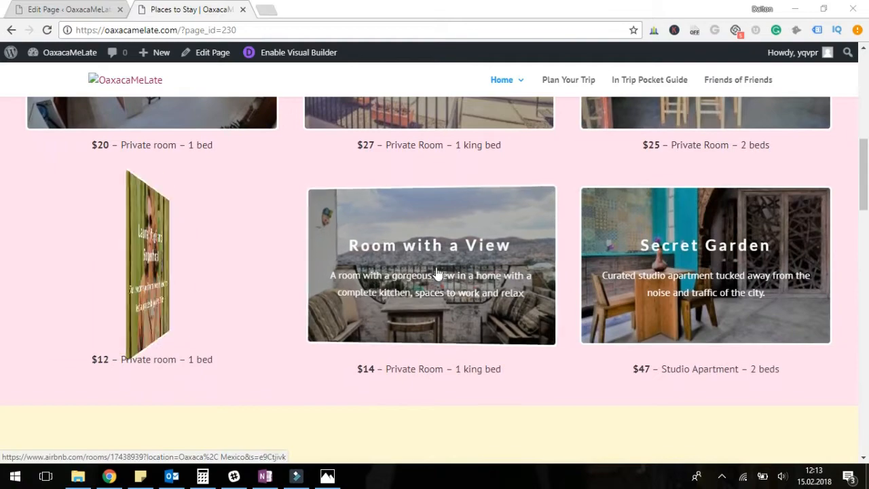
scroll(580, 332, "down", 5)
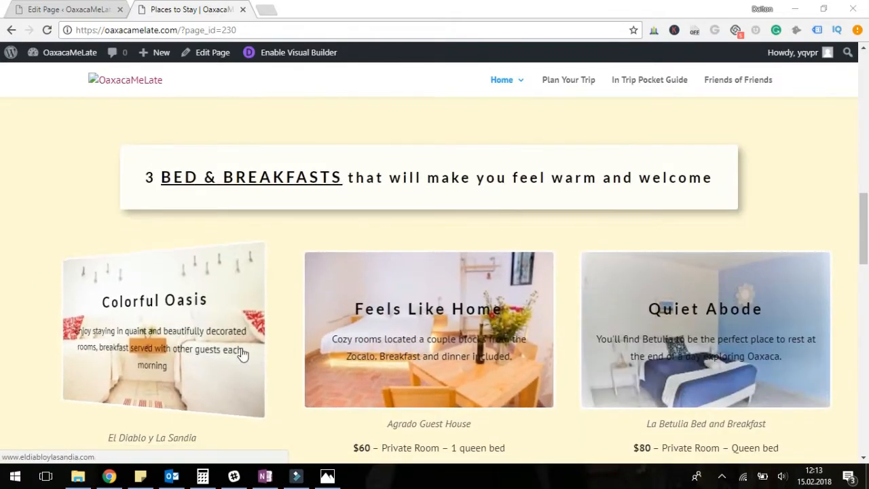
scroll(454, 355, "down", 3)
scroll(454, 354, "down", 6)
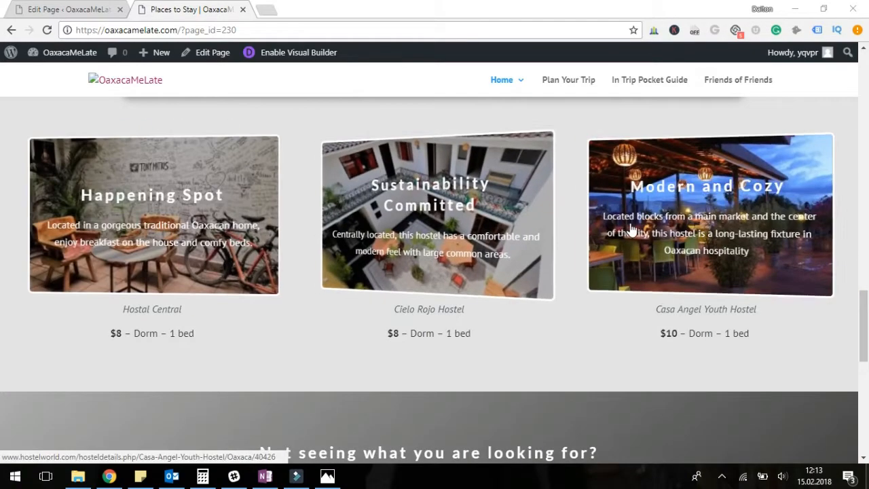
scroll(658, 266, "down", 5)
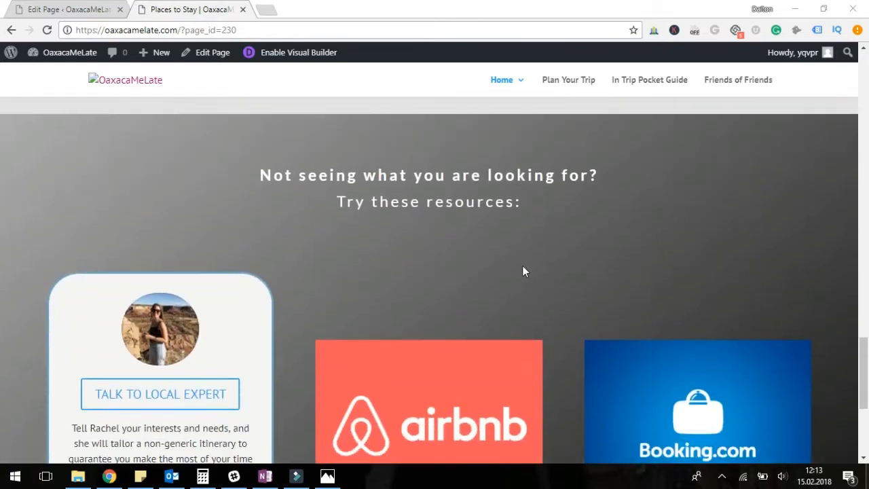
scroll(455, 226, "down", 1)
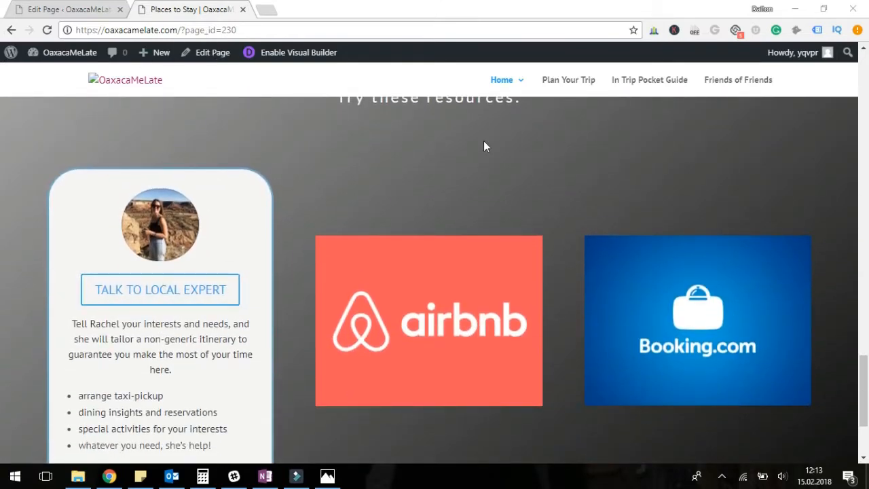
scroll(434, 136, "down", 1)
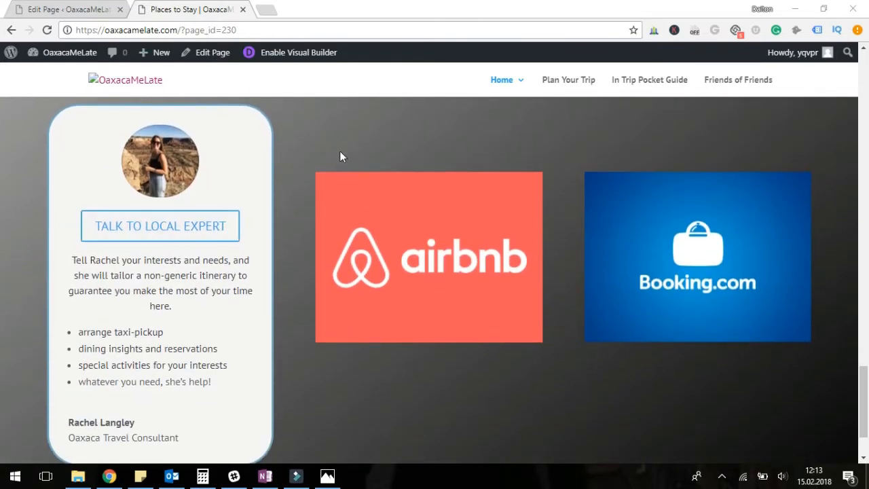
scroll(341, 156, "up", 4)
scroll(316, 140, "up", 2)
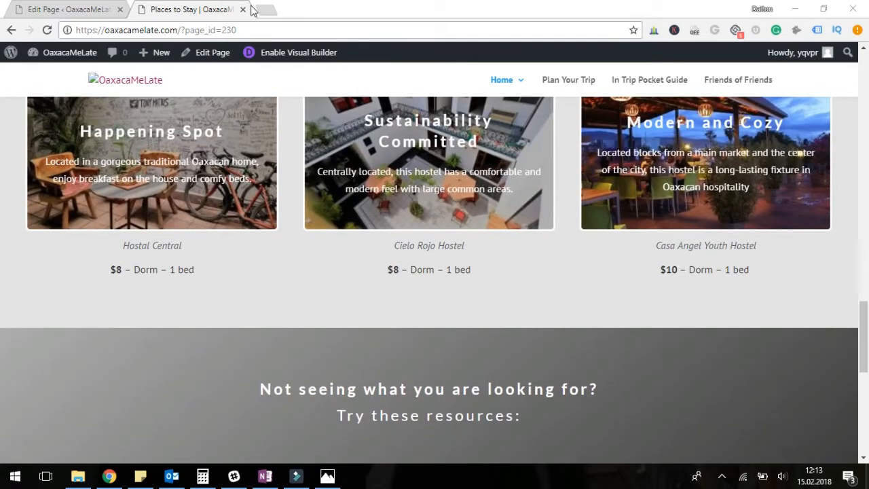
scroll(536, 241, "up", 10)
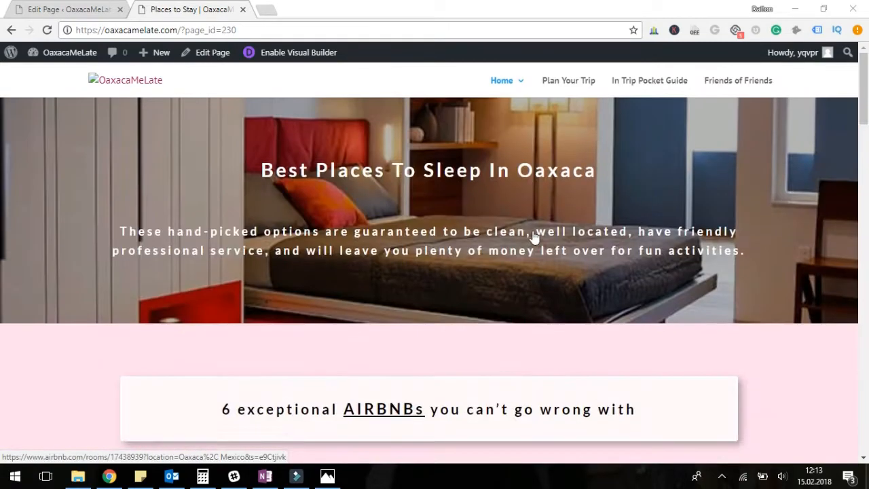
Open the site's Transportation page and examine its intercity travel and "Getting TO & FROM OAXACA" sections.
mouse_move(501, 92)
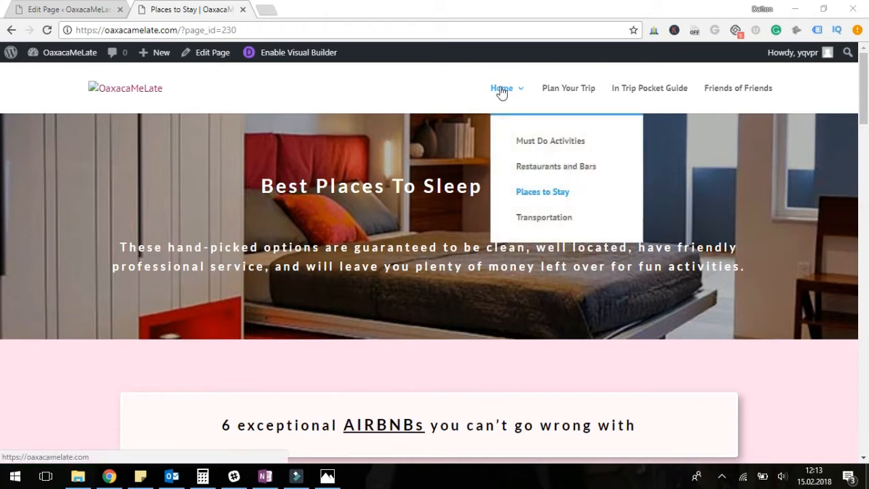
left_click(532, 220)
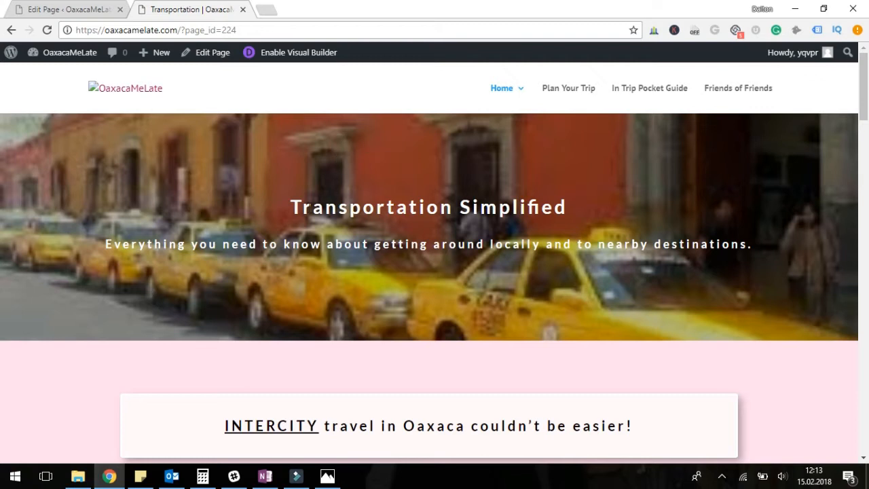
scroll(464, 212, "down", 5)
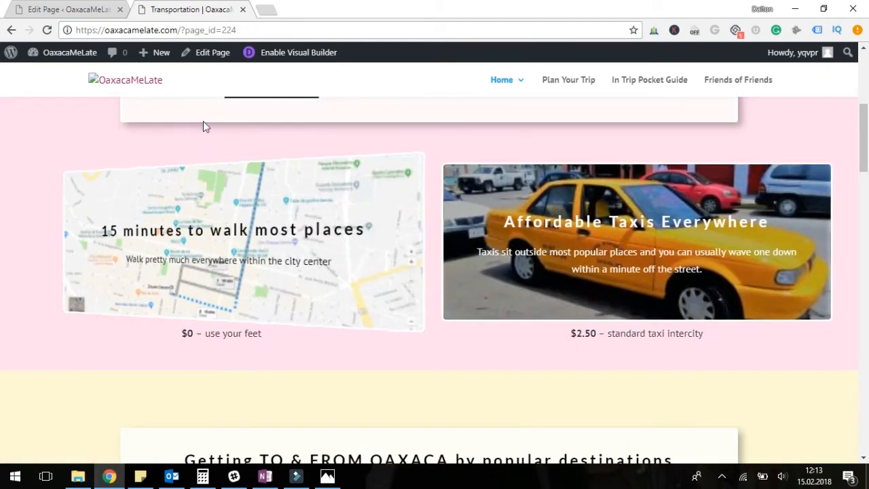
scroll(365, 175, "up", 1)
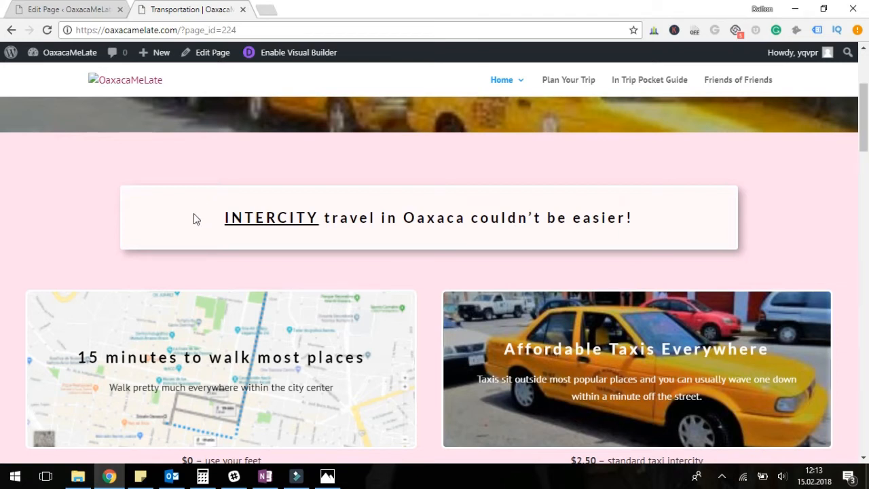
scroll(145, 229, "down", 1)
scroll(163, 218, "down", 2)
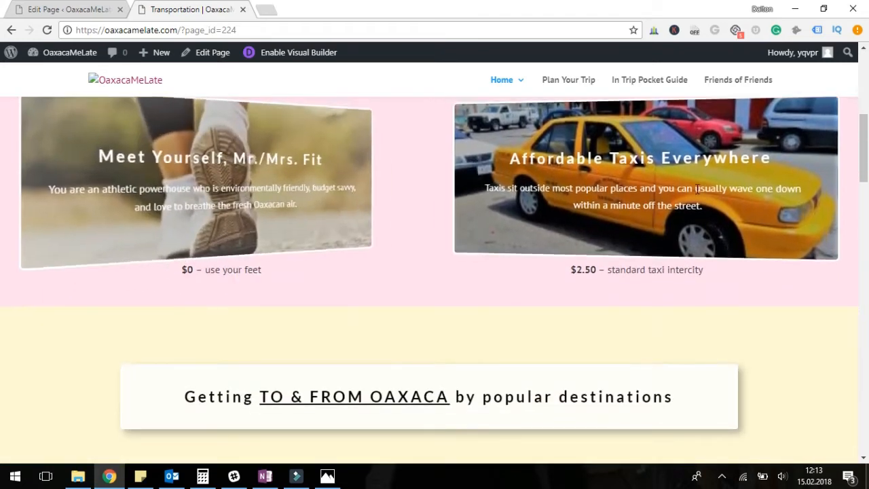
scroll(534, 213, "down", 5)
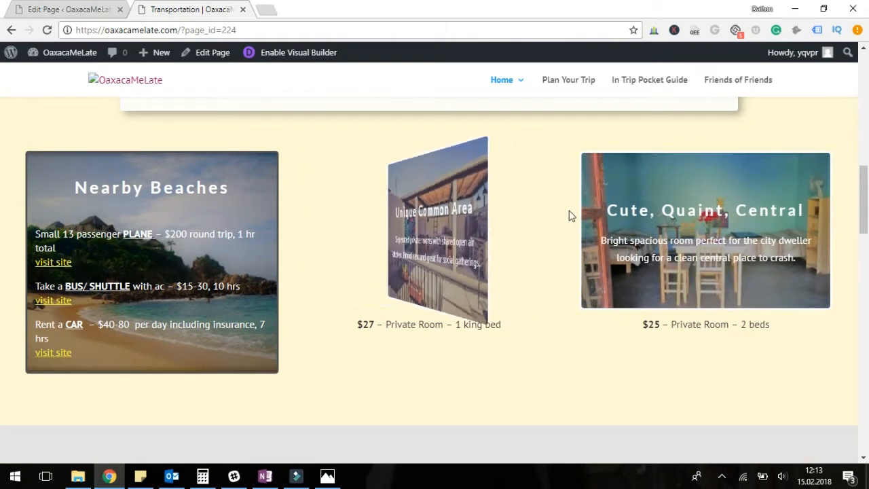
scroll(509, 310, "up", 2)
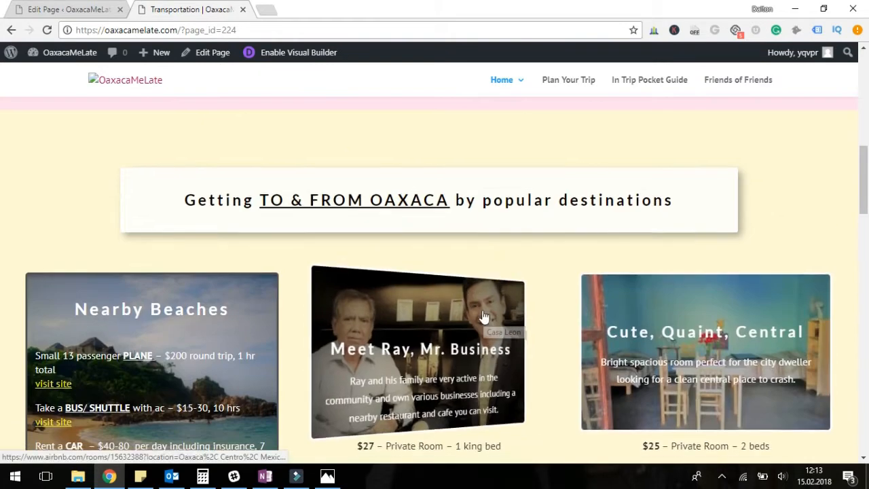
Open the Transportation page in the Visual Builder and go to the "Getting TO & FROM OAXACA" section.
left_click(297, 61)
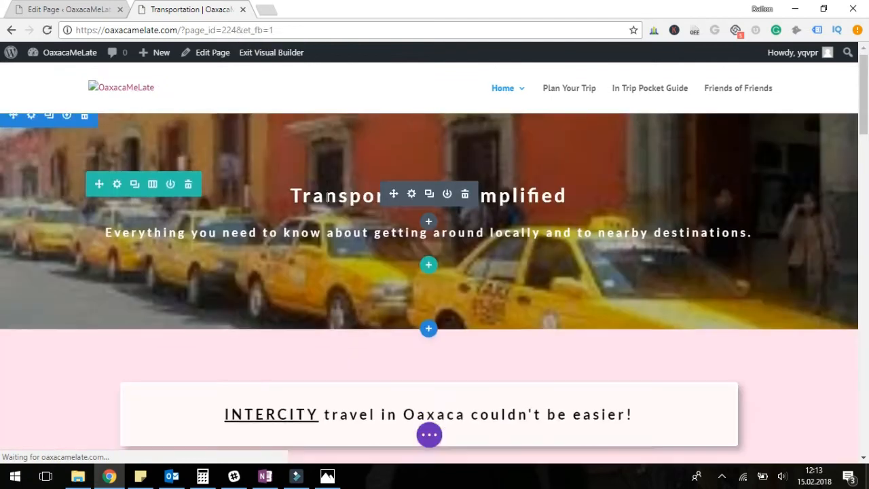
scroll(320, 185, "down", 10)
scroll(320, 184, "down", 1)
scroll(313, 187, "up", 1)
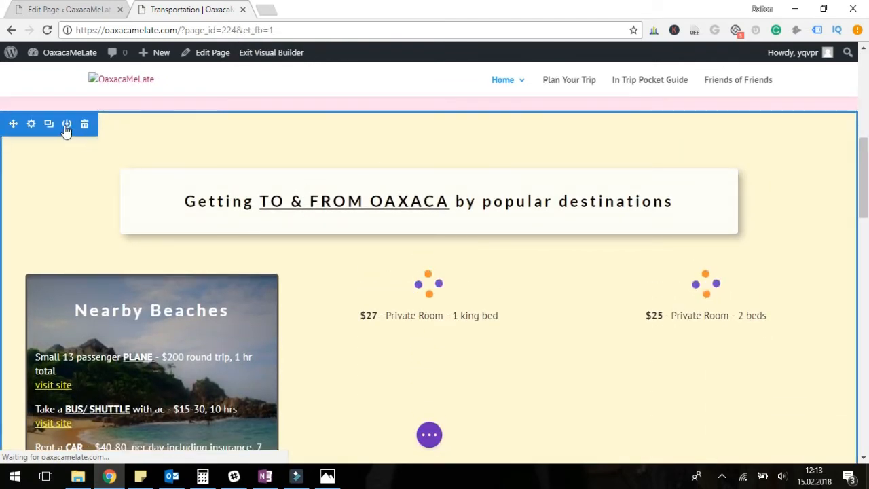
scroll(101, 209, "down", 3)
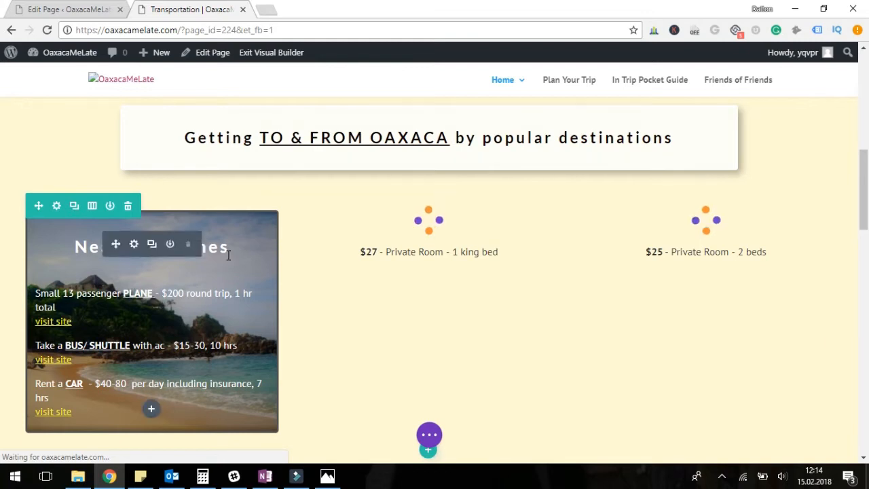
scroll(183, 320, "down", 4)
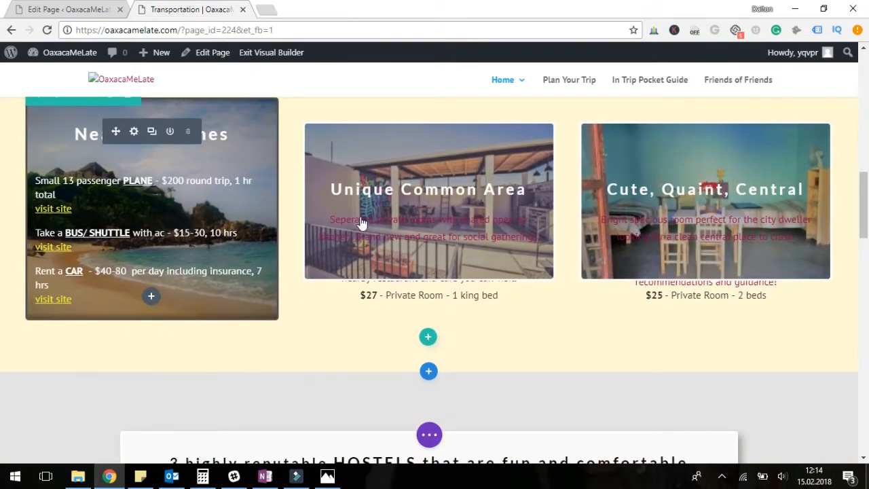
scroll(291, 238, "up", 4)
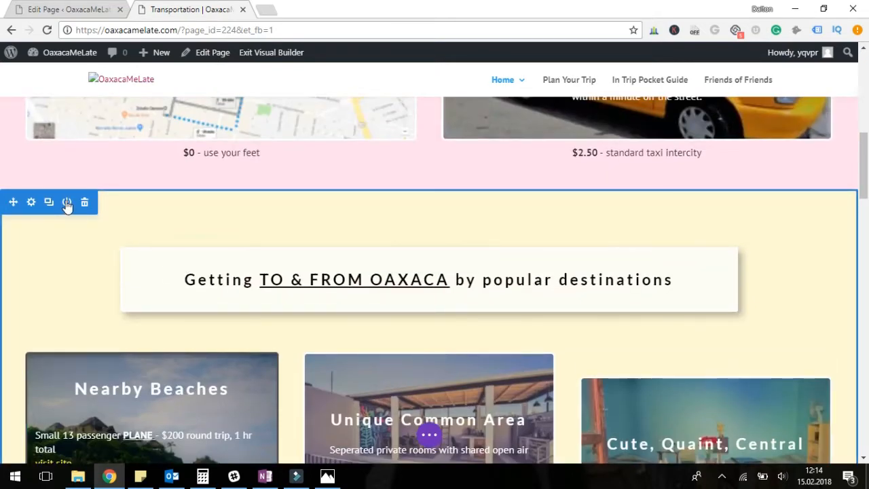
Save the "Getting TO & FROM OAXACA" section to the library under a template name beginning "row with 2 flippers and one".
left_click(67, 202)
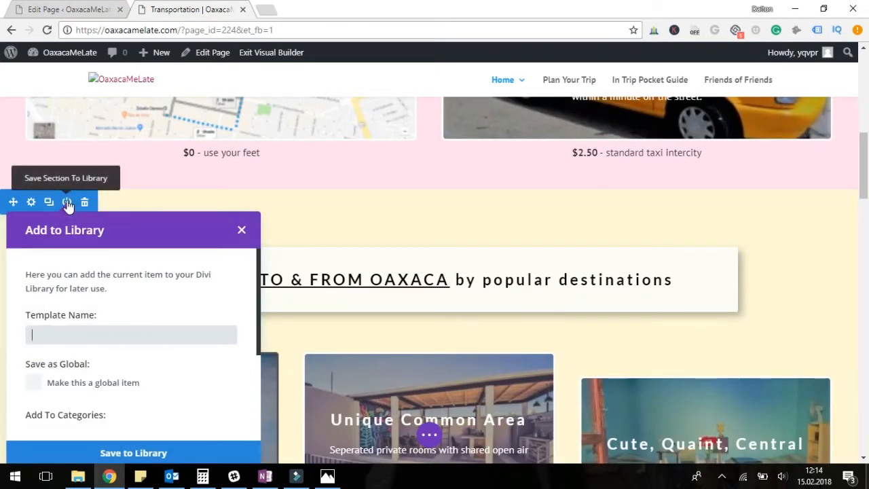
left_click(63, 334)
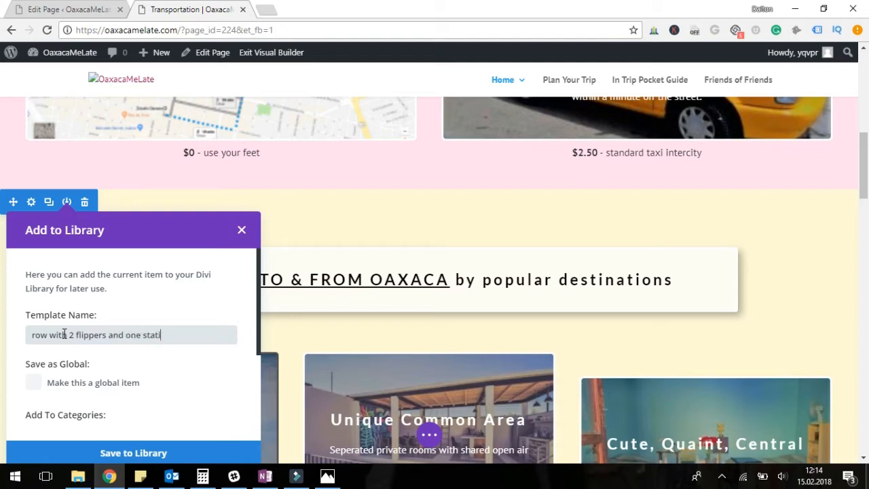
left_click(158, 450)
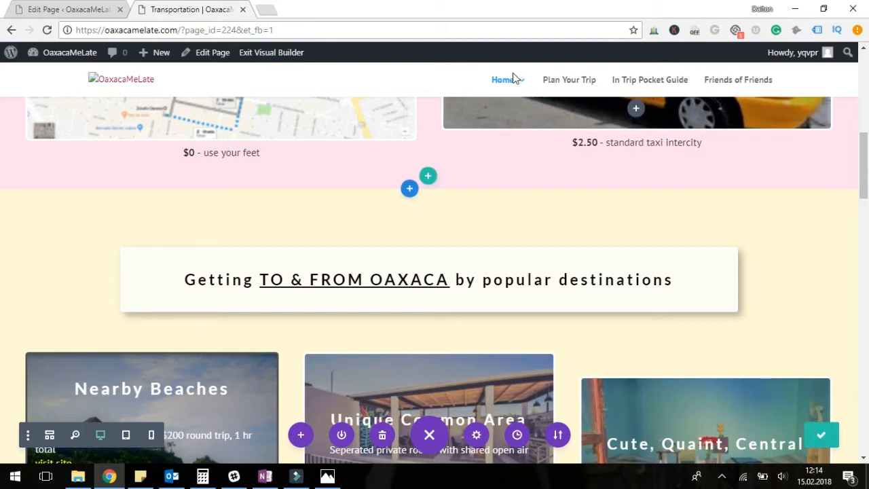
Open the Must Do Activities page and enable the Visual Builder on it.
mouse_move(515, 80)
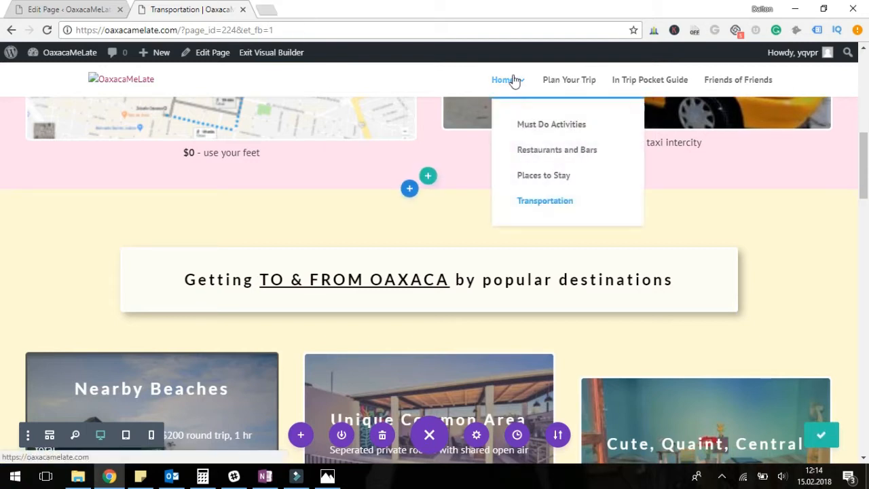
left_click(541, 126)
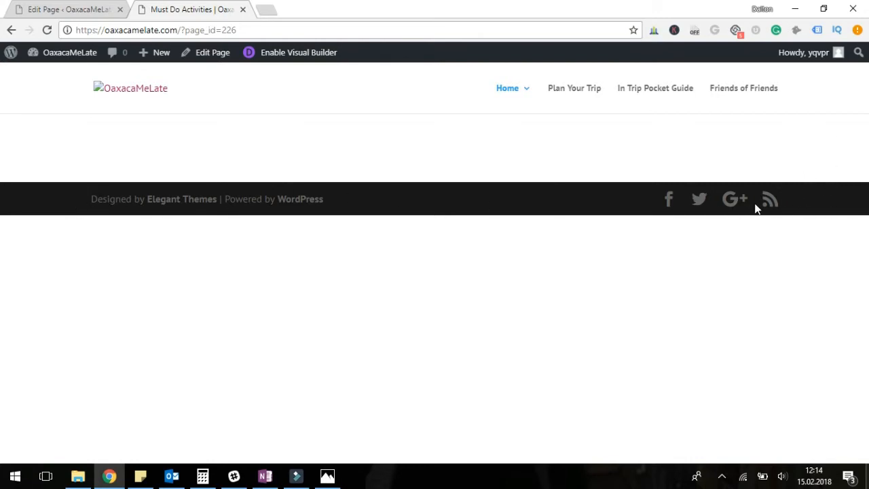
left_click(301, 57)
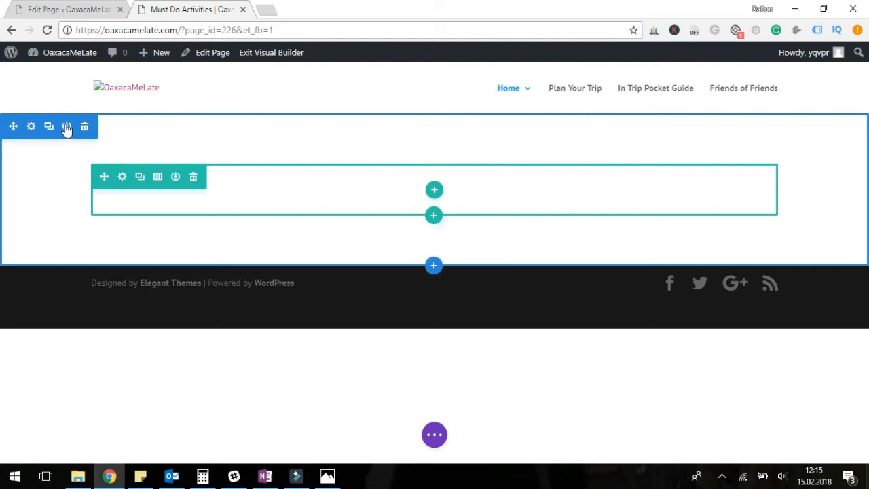
Insert the saved standard page header section from the library and delete the empty section above it.
left_click(436, 269)
left_click(448, 176)
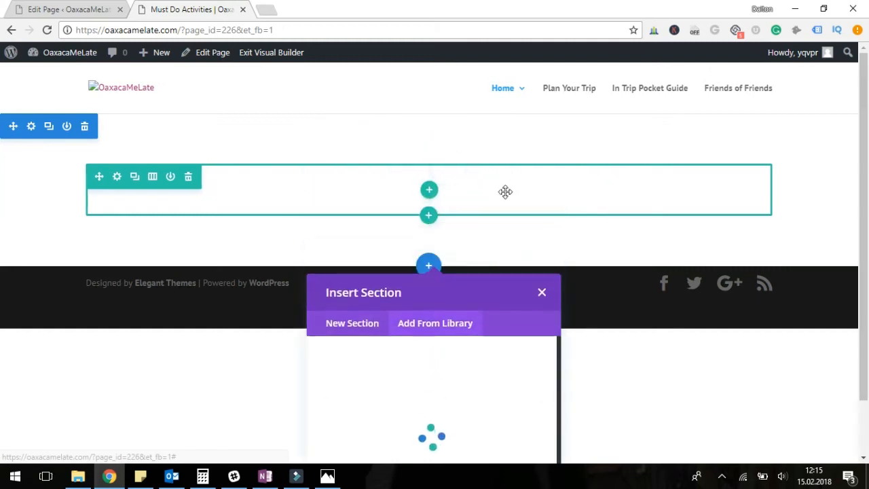
scroll(445, 265, "down", 1)
scroll(543, 296, "down", 2)
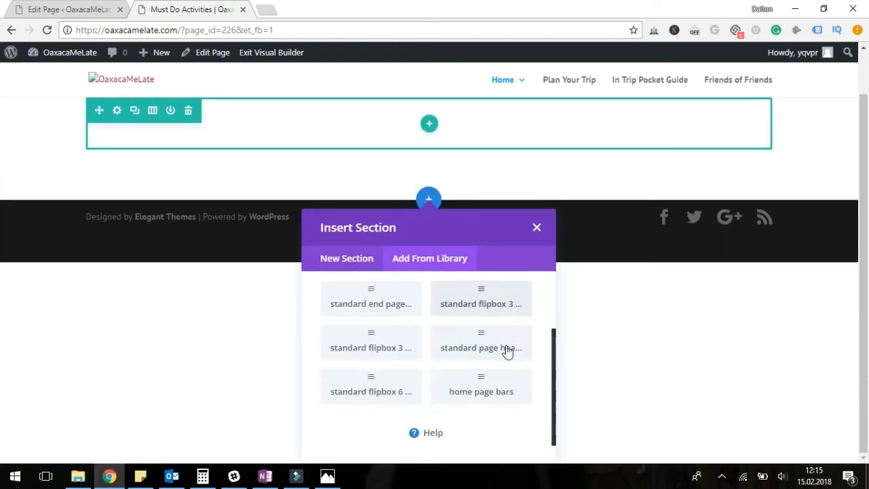
left_click(461, 345)
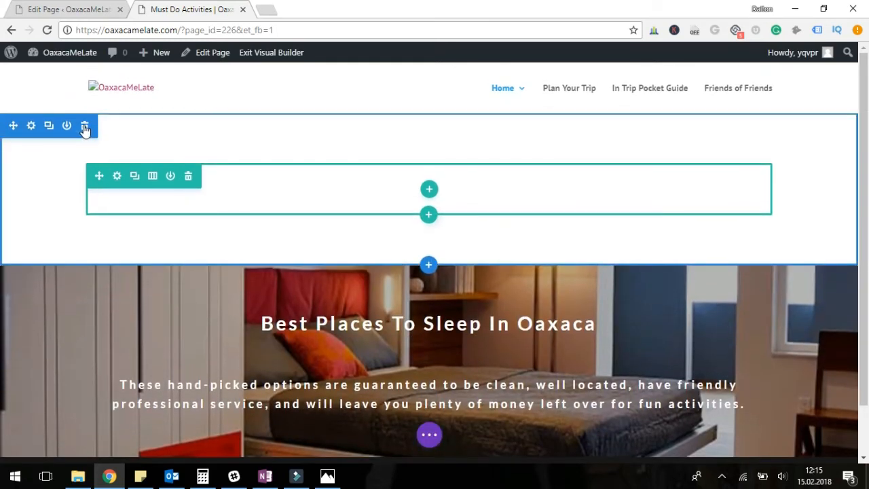
left_click(85, 127)
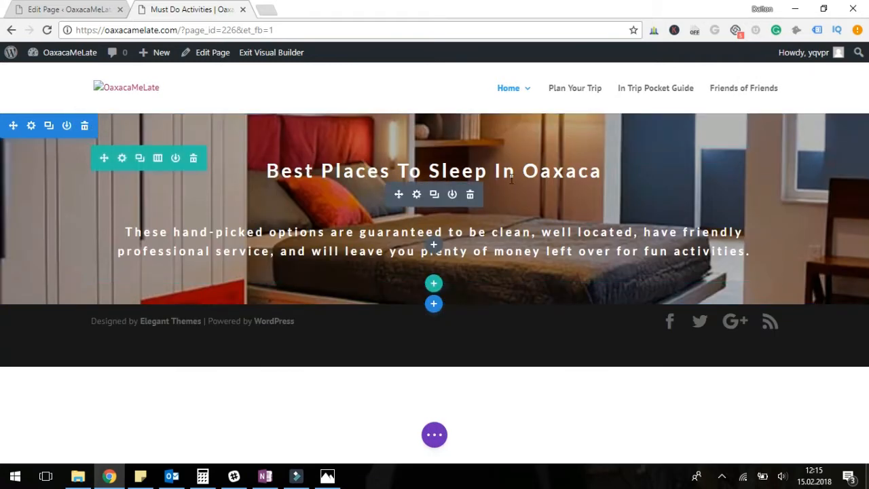
Replace the page banner's heading with "Must-Do Activities in Oaxaca".
triple_click(354, 170)
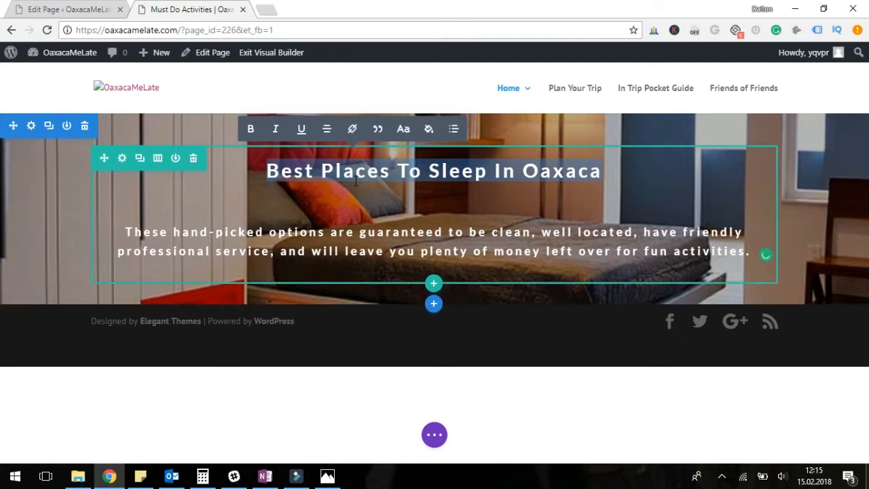
type("Must-Do Activities in Oaxaca")
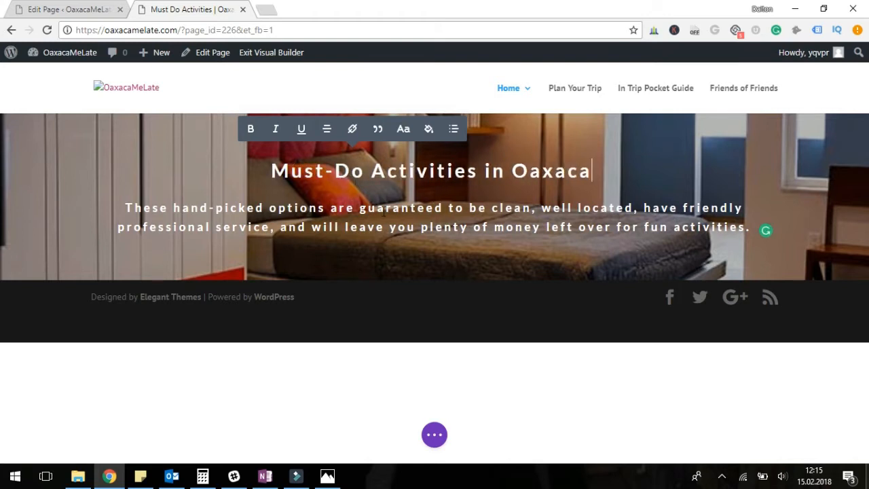
Clear the old description about hand-picked options beneath the banner heading.
triple_click(383, 211)
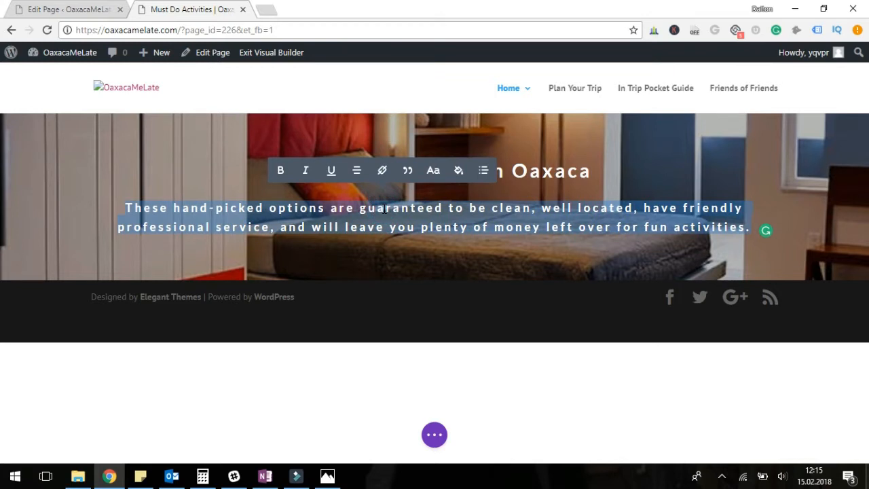
type("Everything you care abut d")
key("BackSpace")
key("BackSpace")
key("BackSpace")
key("BackSpace")
key("BackSpace")
key("BackSpace")
key("BackSpace")
key("BackSpace")
key("BackSpace")
key("BackSpace")
key("BackSpace")
key("BackSpace")
key("BackSpace")
key("BackSpace")
key("BackSpace")
key("BackSpace")
key("BackSpace")
key("BackSpace")
key("BackSpace")
key("BackSpace")
key("BackSpace")
key("BackSpace")
key("BackSpace")
key("BackSpace")
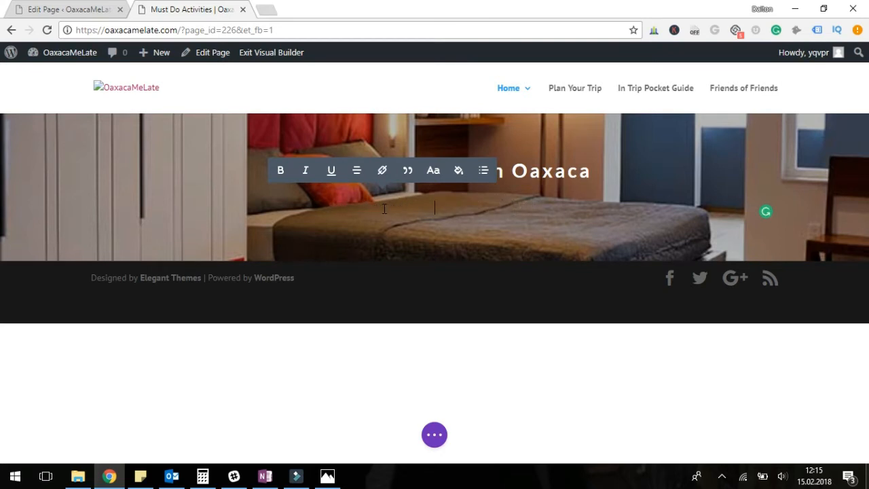
Write the banner description "From Mezcal tours to ancient ruins, personalized classes with locals to do it yourself city walking tours.".
type("From Mezcal tours to ancient ruins, personalized cl")
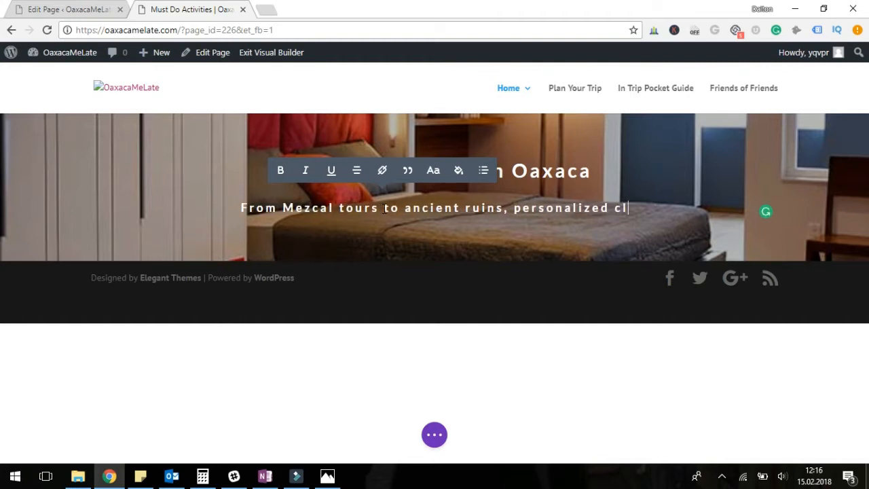
type("asses with locals to ")
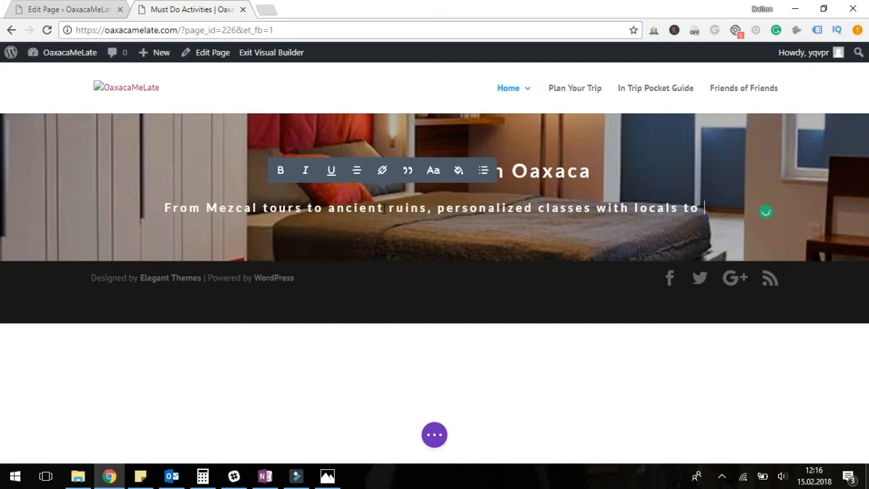
type("do it yourself city ")
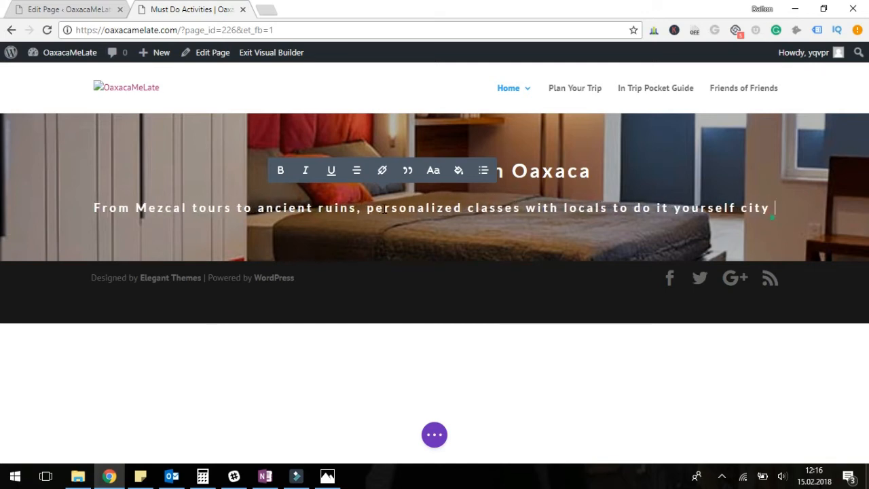
type("walking tours. We make i")
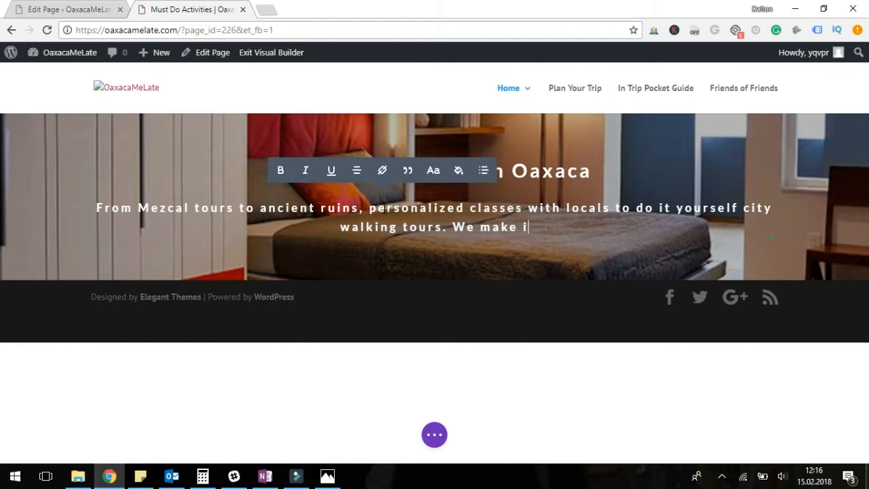
Complete the banner description with the sentence "We make it easy to plan an amazing time in Oaxaca.".
type("t easy to")
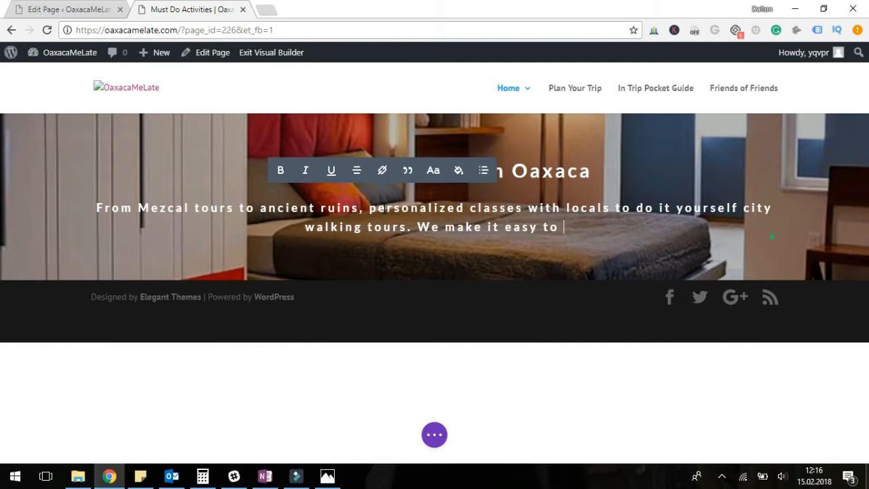
type(" plan an amazing")
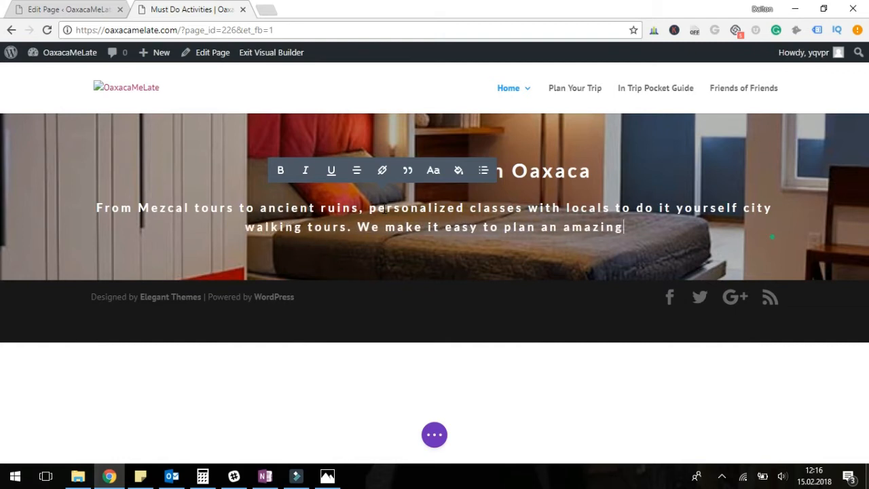
type(" time in Oaxaca.")
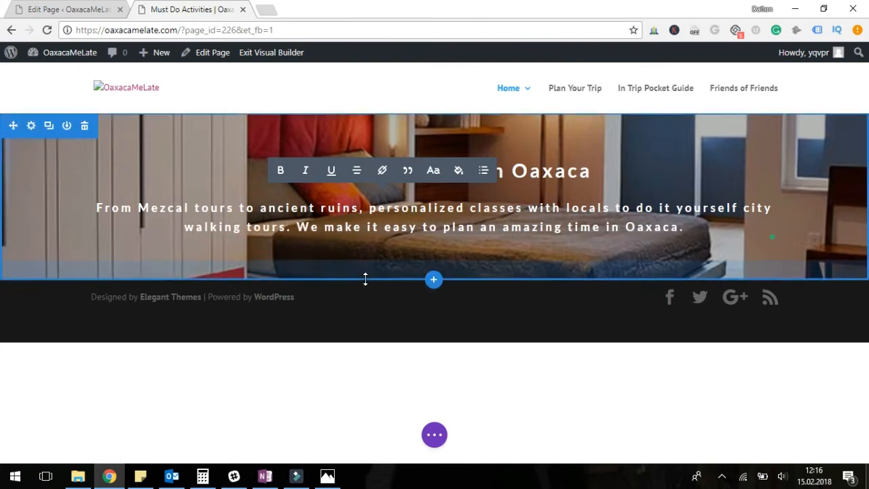
Increase the banner section's bottom padding and replace its background image by uploading AKEH3923.JPG.
left_click_drag(365, 279, 359, 325)
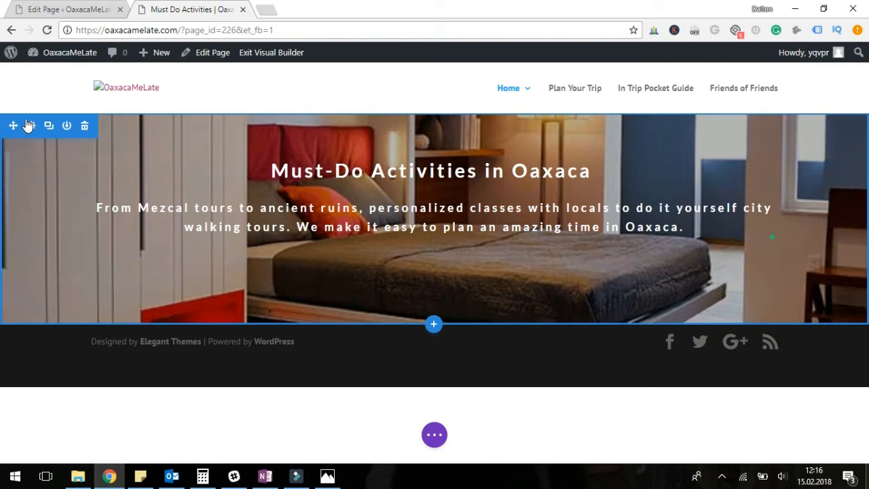
left_click(31, 124)
left_click(151, 210)
scroll(190, 242, "down", 3)
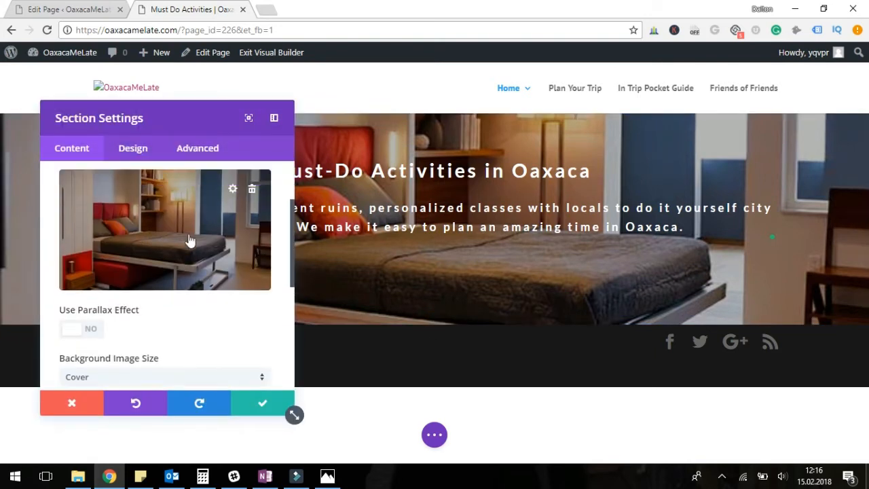
scroll(248, 224, "up", 1)
left_click(248, 224)
left_click(184, 241)
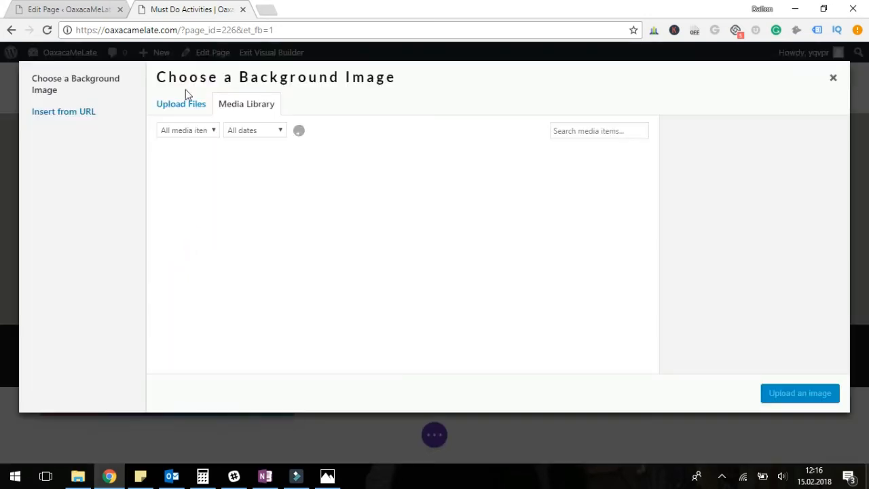
left_click(182, 106)
left_click(78, 475)
left_click_drag(430, 170, 774, 414)
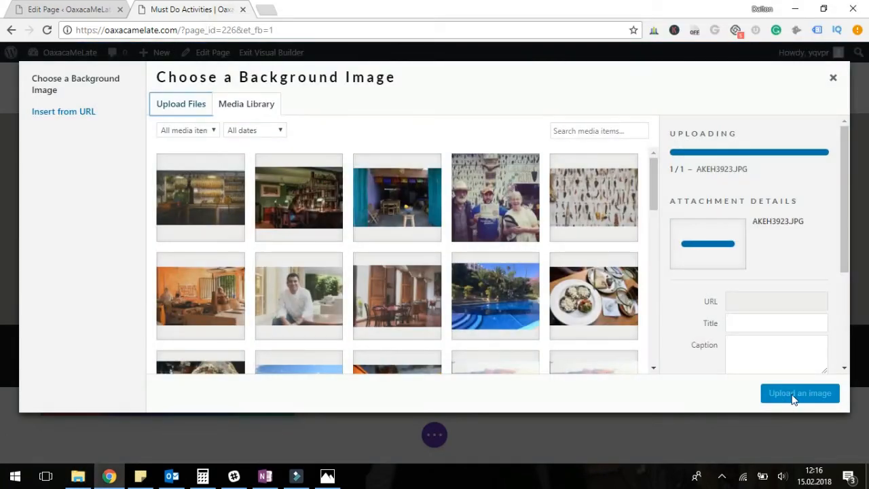
left_click(794, 399)
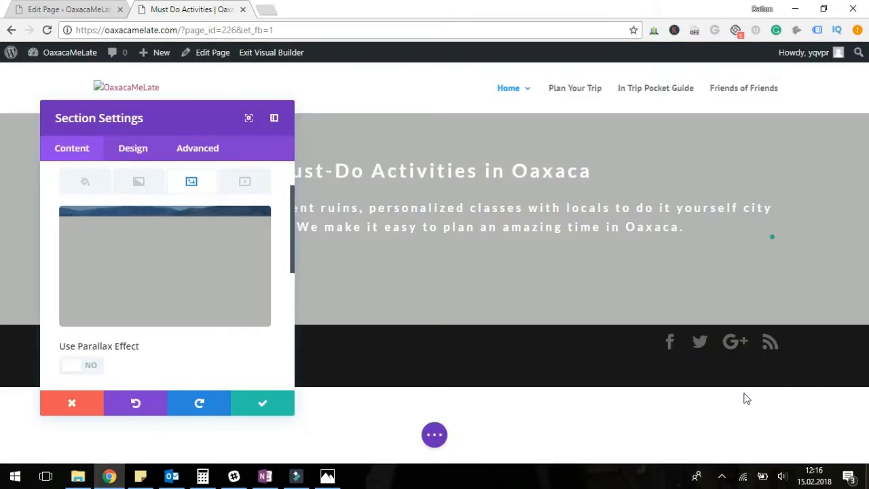
Check the banner's background image blend options and increase the section's top padding slightly.
scroll(155, 214, "down", 3)
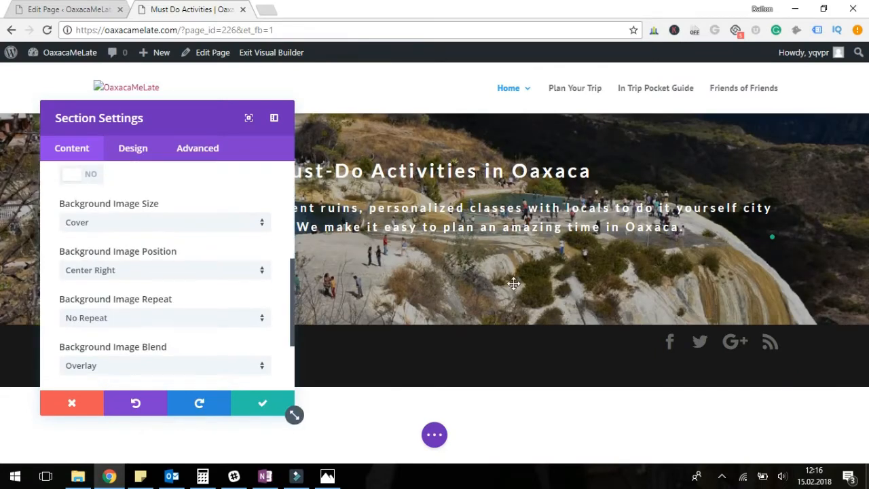
scroll(129, 272, "down", 2)
left_click(136, 253)
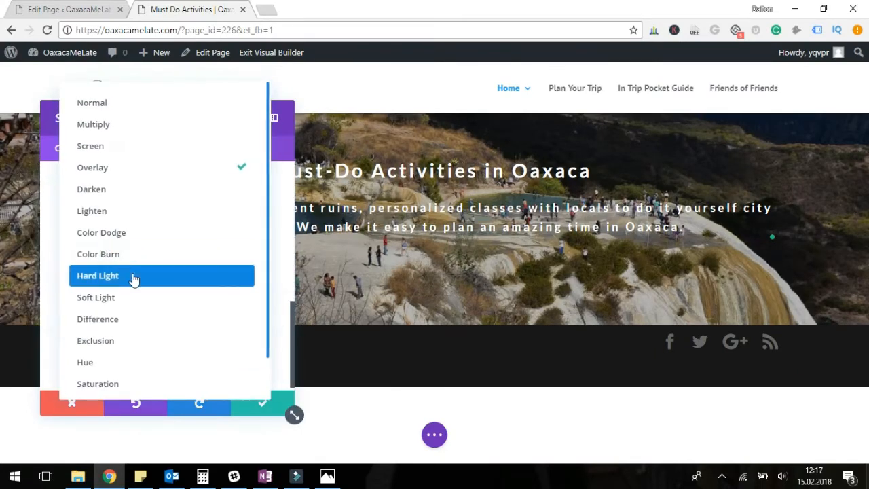
left_click_drag(353, 127, 355, 160)
Consult the page layout sketch and insert the saved "row with 2 flippers" library section below the banner.
left_click(432, 358)
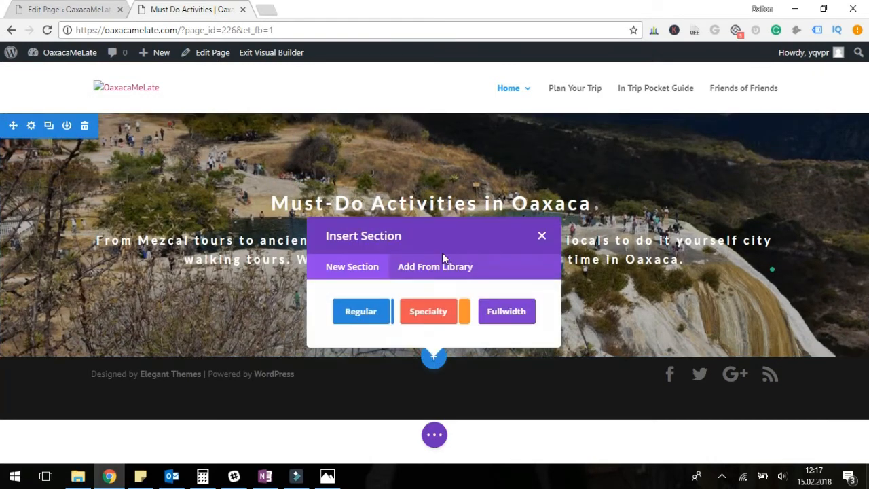
left_click(442, 258)
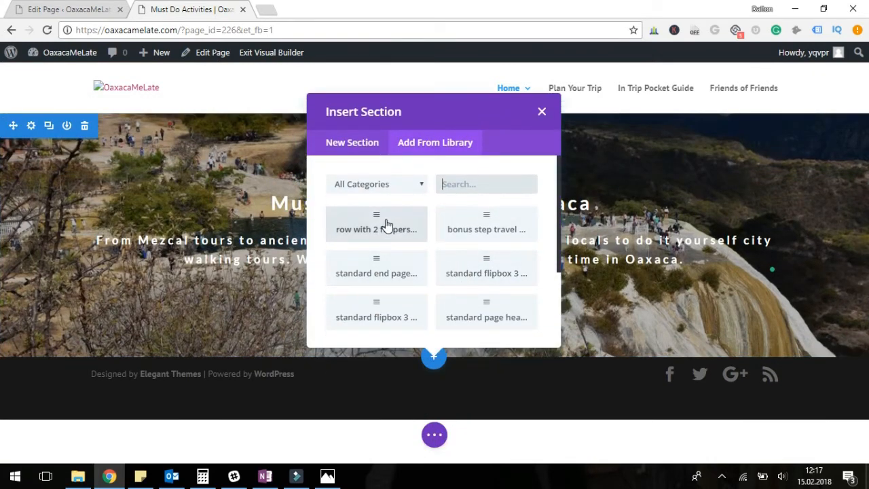
left_click(329, 478)
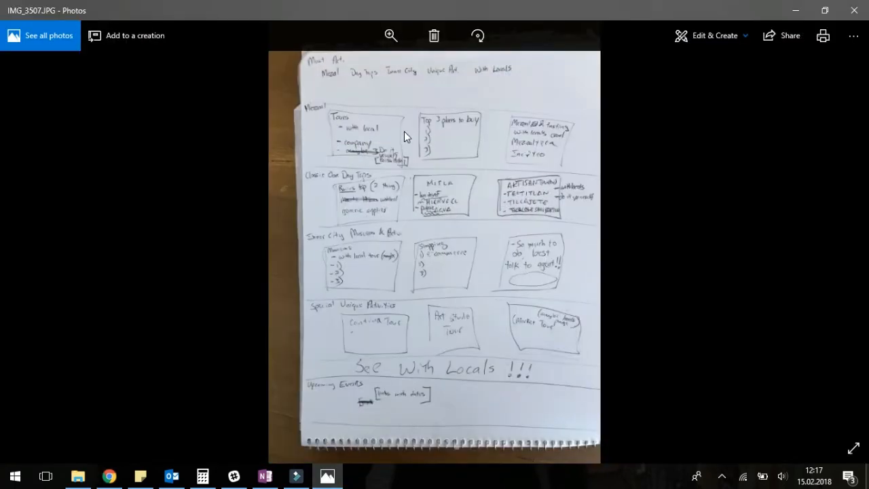
left_click(328, 477)
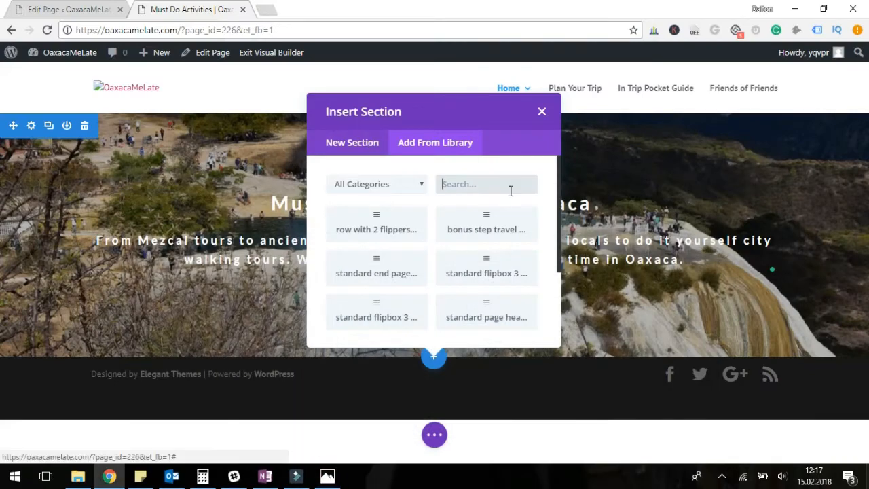
left_click(372, 230)
scroll(408, 208, "down", 3)
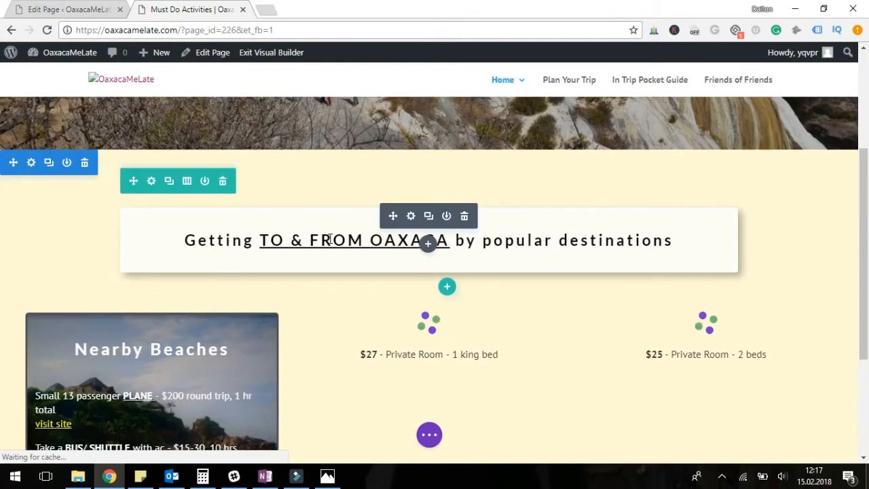
Replace the inserted section's heading with "Unique and Magical Mezcal Related Activities", underlining only "Mezcal Related Activities".
triple_click(521, 238)
left_click(315, 242)
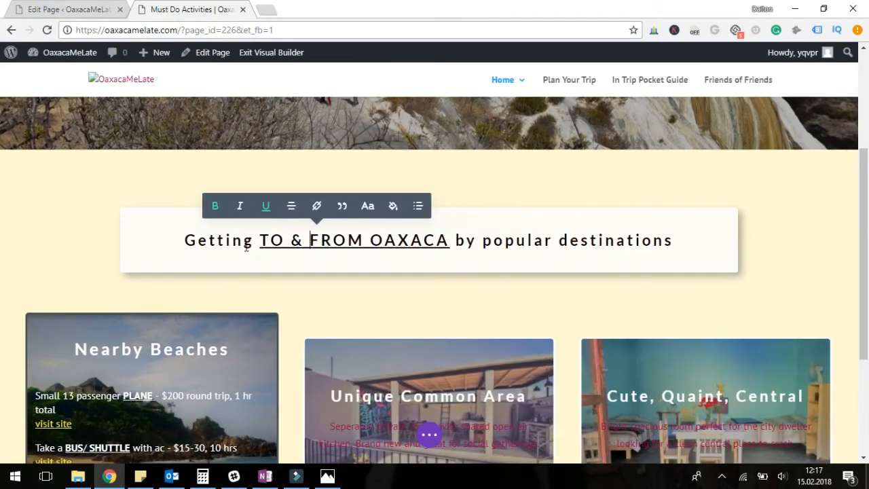
left_click_drag(196, 239, 184, 240)
type("Unique and")
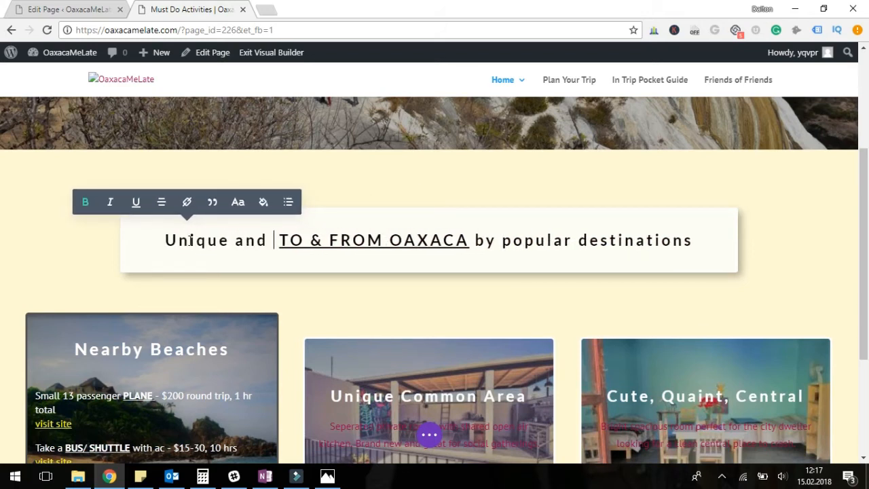
left_click_drag(443, 234, 316, 239)
type("Mezcal Rel")
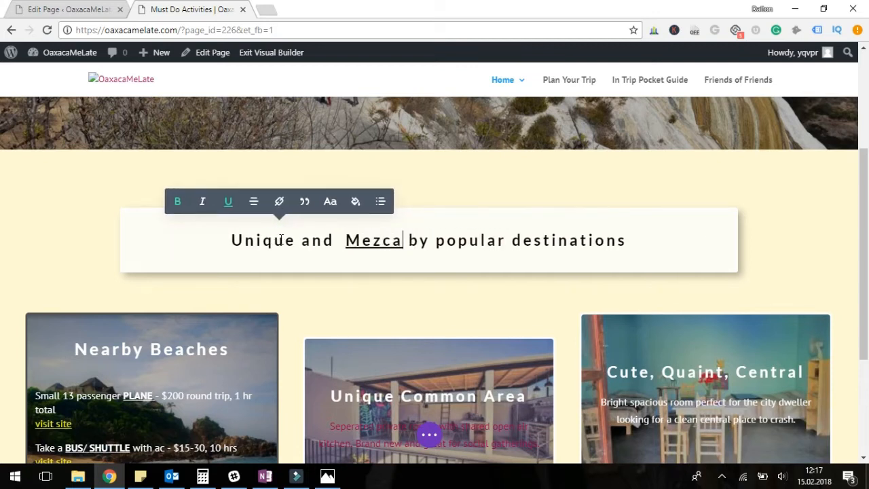
type("ated Activities")
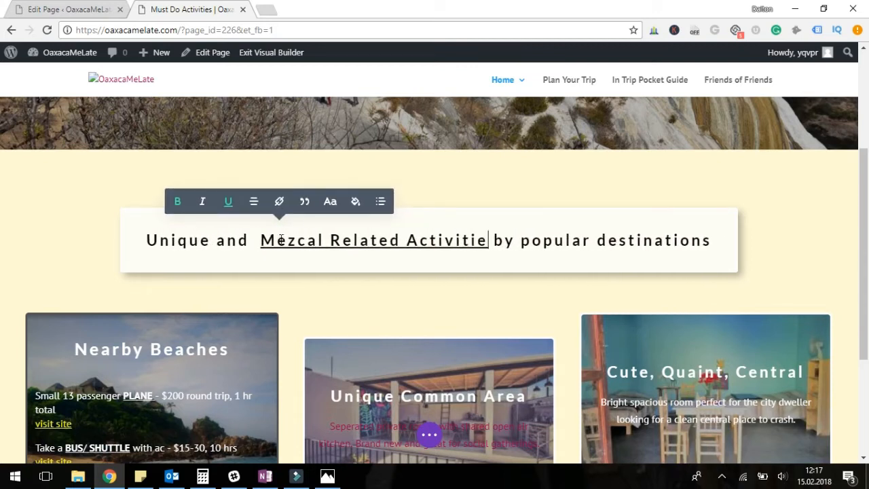
key("Delete")
key("Delete")
key("Delete")
key("Delete")
key("Delete")
key("Delete")
key("Delete")
key("Delete")
key("Delete")
key("Delete")
key("Delete")
key("Delete")
key("Delete")
key("Delete")
key("Delete")
key("Delete")
key("Delete")
key("Delete")
key("Delete")
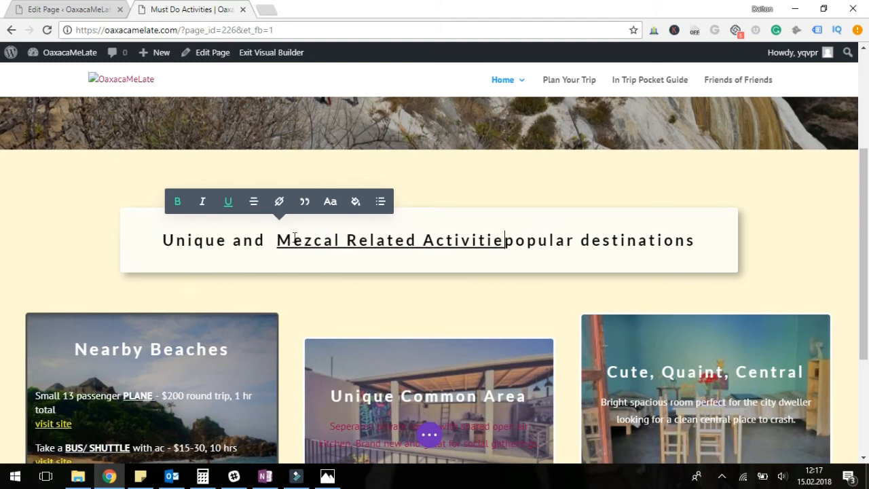
key("Delete")
key("Delete")
key("Delete")
key("Delete")
key("Delete")
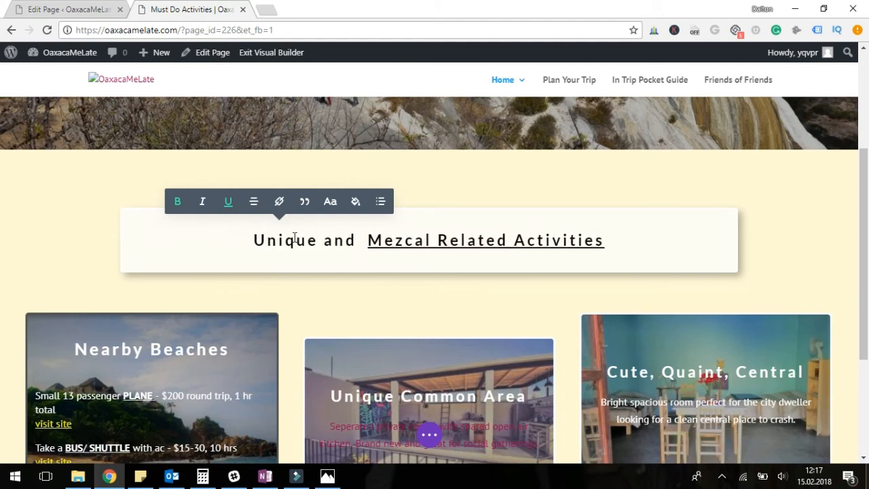
left_click(360, 237)
type("Magical")
Replace the "Nearby Beaches" card title in the Mezcal section with "3 Mezcal Tours".
scroll(448, 197, "down", 3)
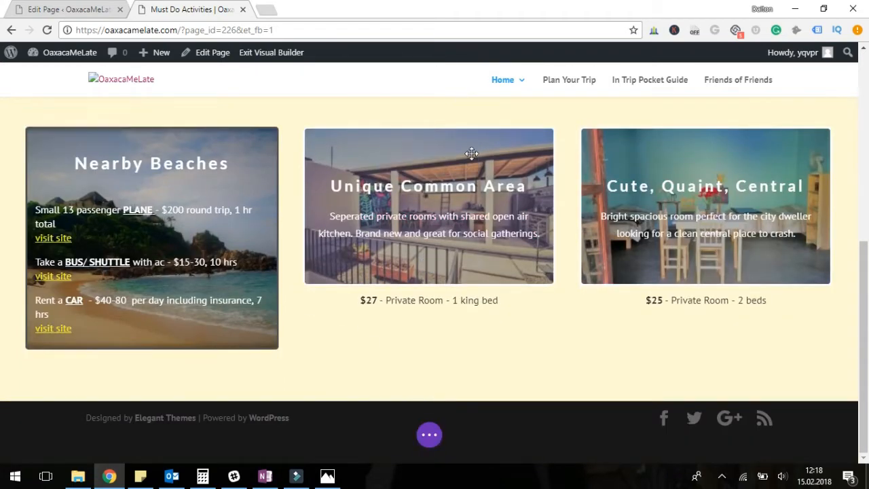
scroll(339, 203, "up", 2)
scroll(146, 219, "down", 1)
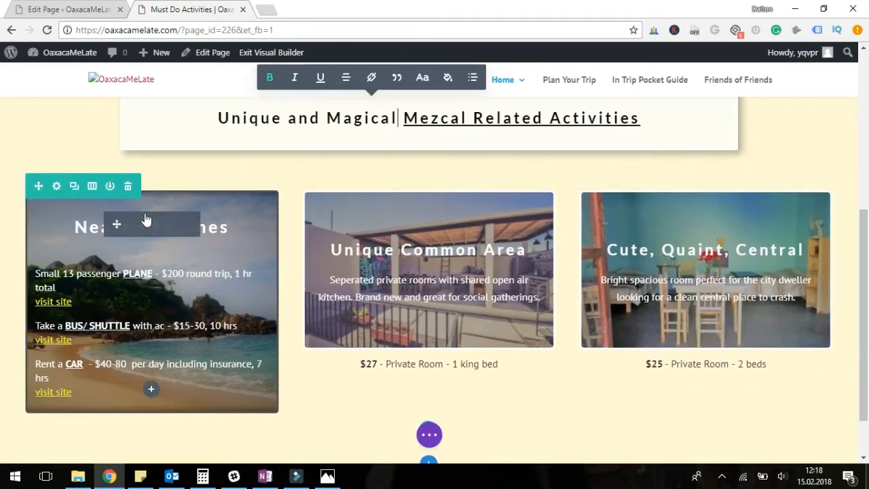
triple_click(227, 230)
type("3 Mezcal Tours")
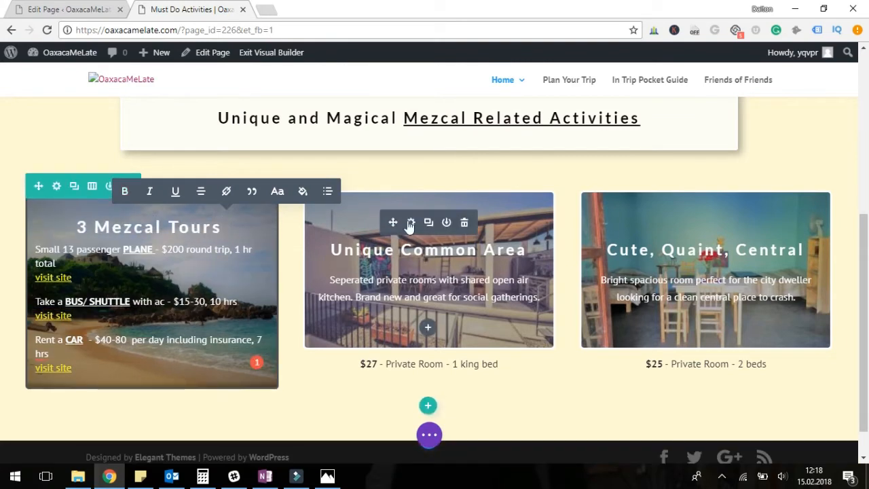
left_click(410, 223)
scroll(190, 287, "down", 10)
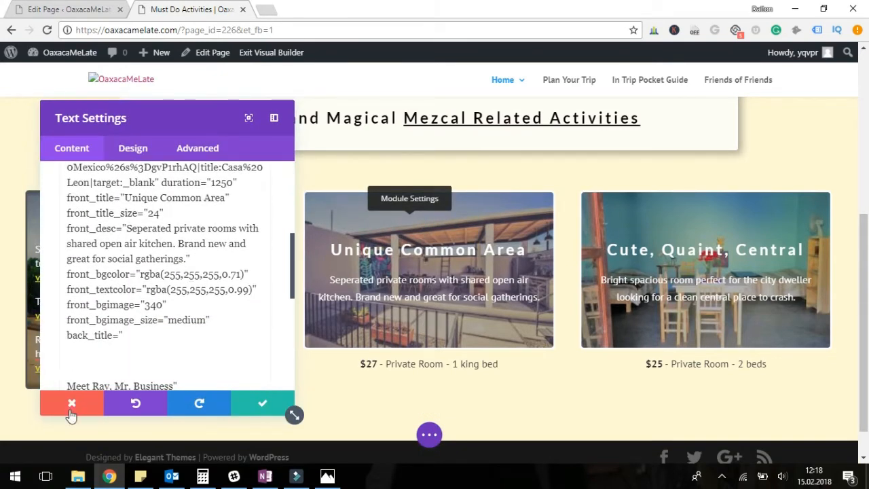
left_click(72, 405)
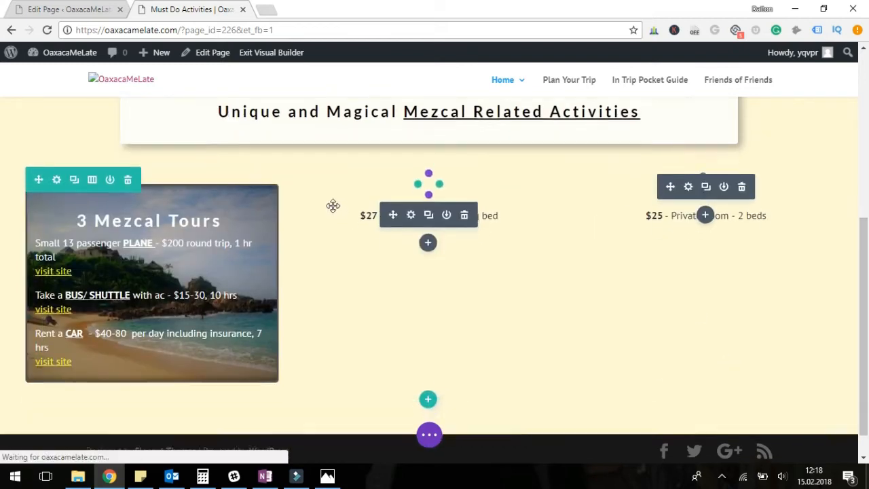
Check the layout sketch again and insert another saved "row with 2 flippers" library section below the Mezcal section.
left_click(428, 402)
left_click(328, 476)
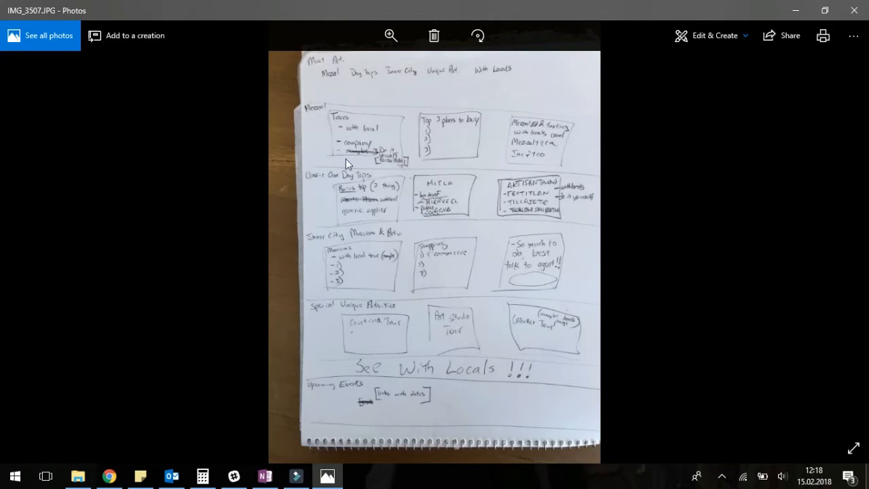
left_click(327, 477)
left_click(426, 307)
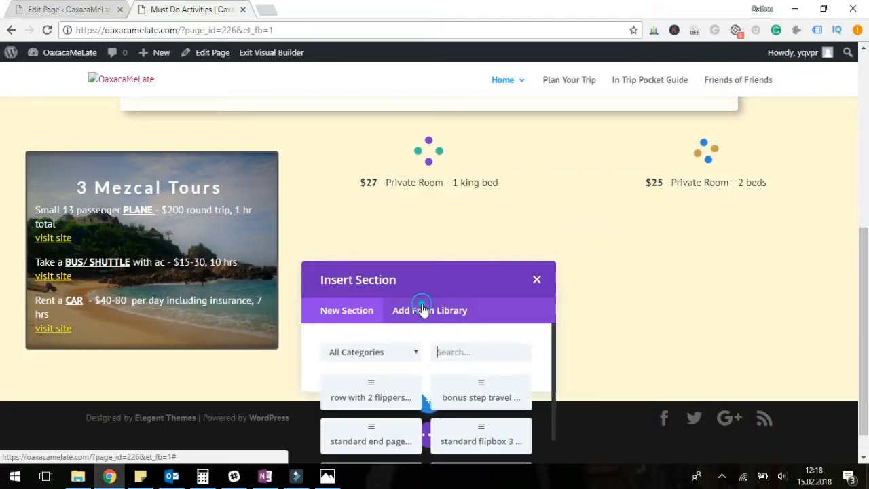
left_click(373, 268)
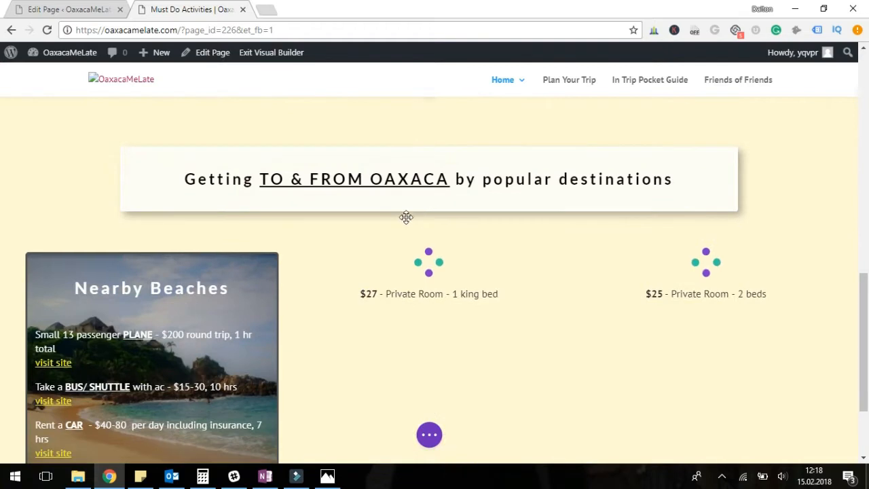
Replace the underlined "TO & FROM OAXACA" text in the newest section's heading with "CLASSIC DAY TRIPS".
triple_click(326, 180)
left_click_drag(261, 178, 448, 182)
type("CLASSIC")
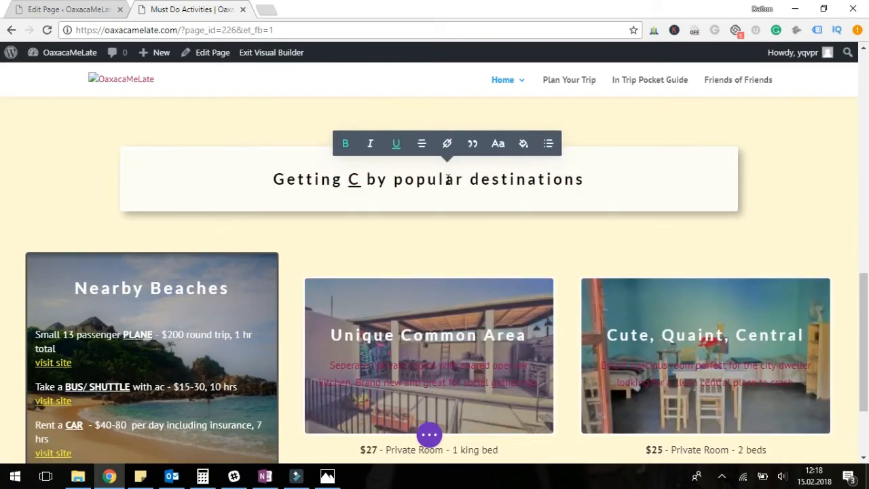
type(" DAY TRIPS")
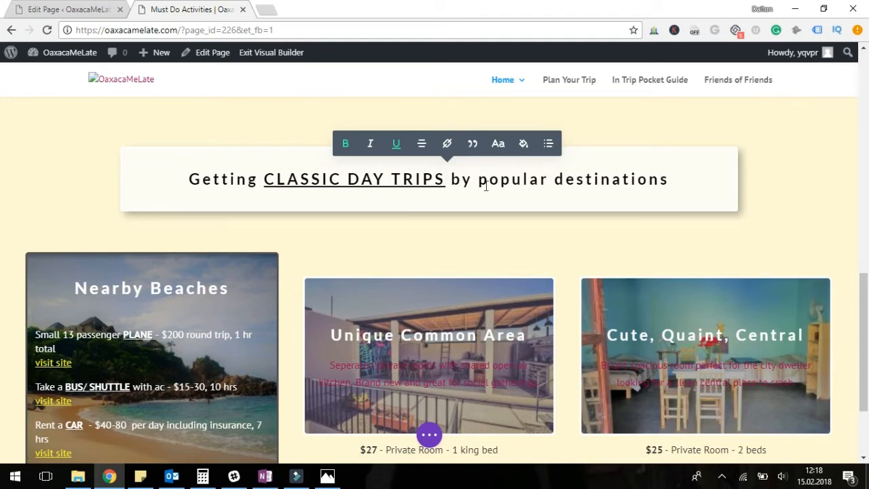
Remove "Getting" from the heading and replace "by popular destinations" with "that won't leave you disappointed.".
left_click_drag(547, 180, 667, 174)
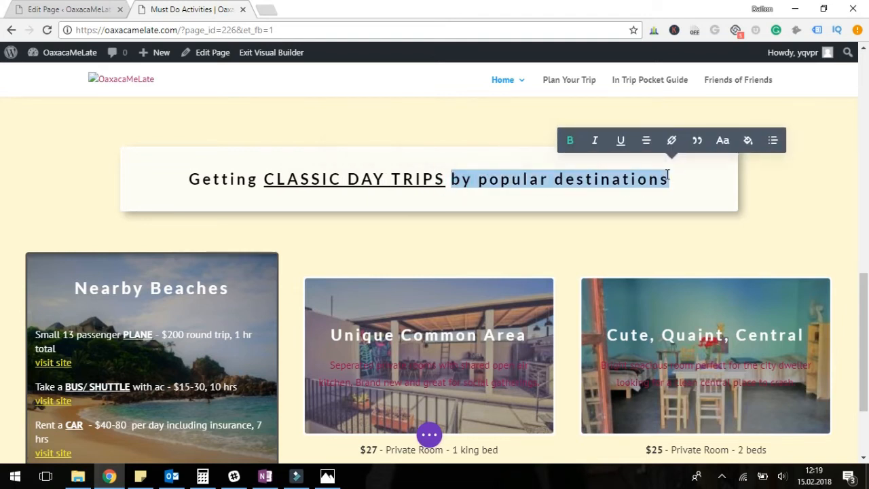
double_click(215, 176)
left_click(233, 175)
double_click(194, 180)
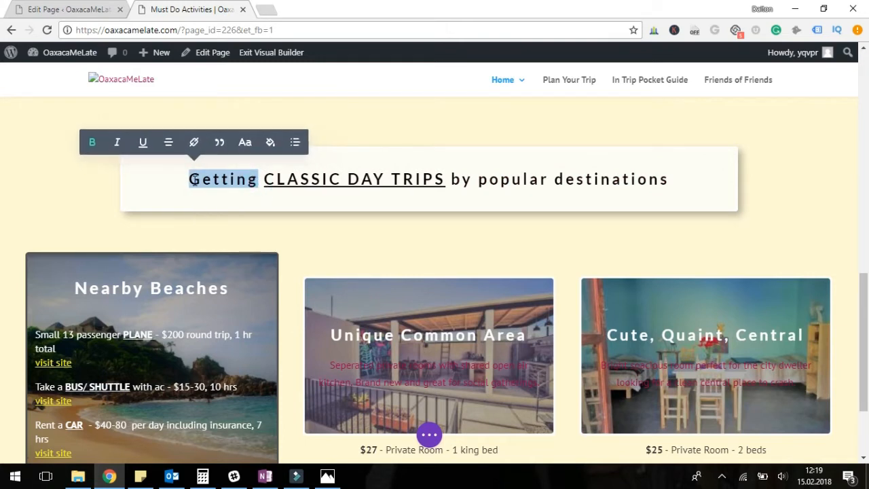
key("BackSpace")
left_click_drag(438, 175, 637, 181)
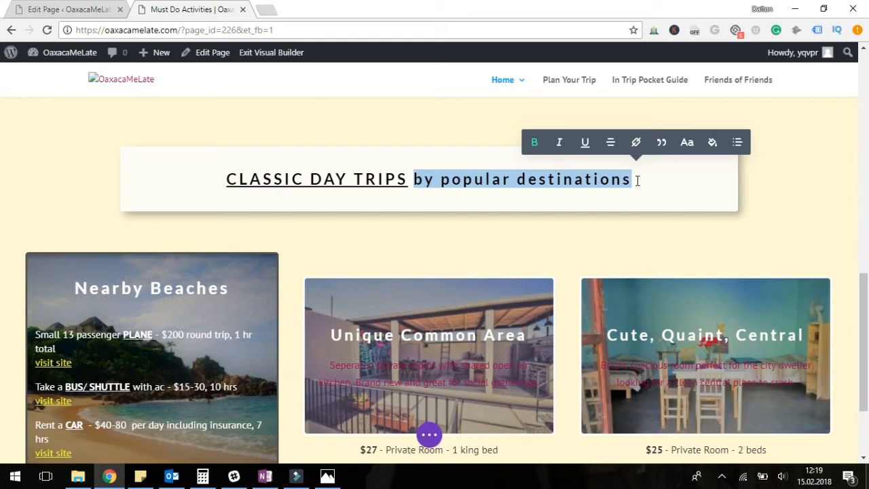
type("that won't leave you disa[pp")
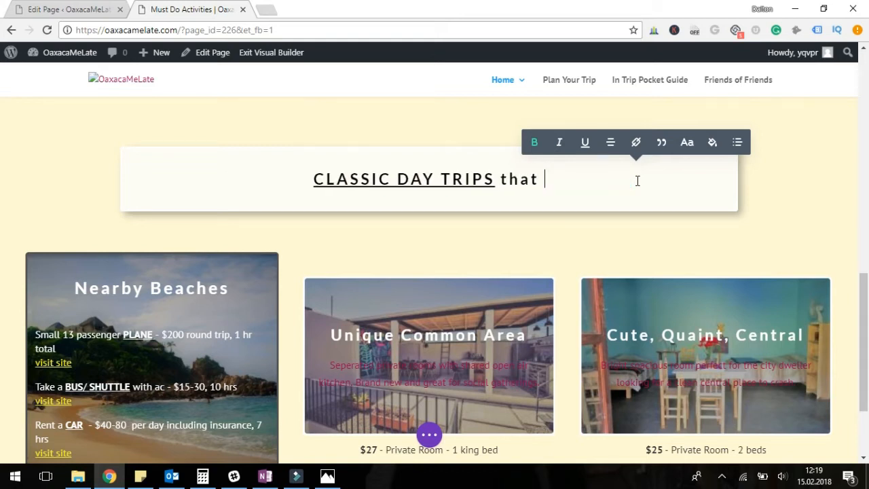
key("BackSpace")
key("BackSpace")
key("BackSpace")
type("ppointed.")
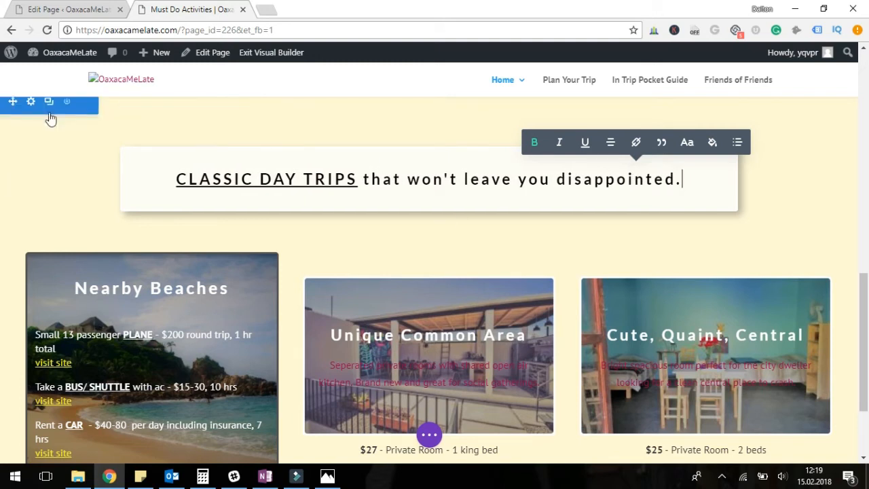
scroll(44, 135, "up", 1)
left_click(30, 164)
left_click(95, 210)
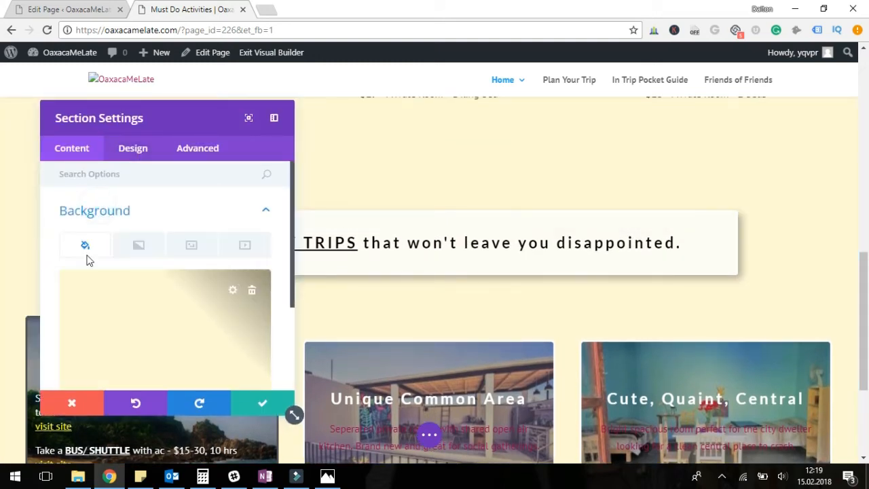
scroll(142, 204, "down", 2)
left_click(71, 403)
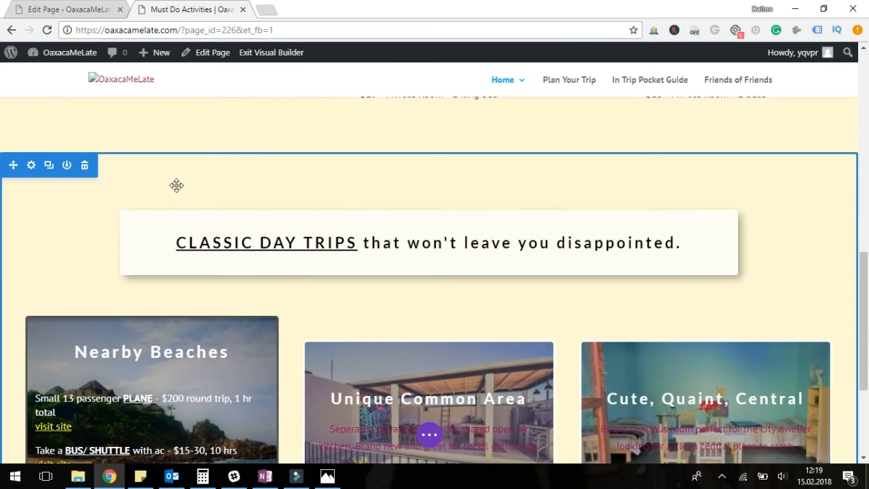
Swap the Classic Day Trips cards by moving Nearby Beaches to the middle column and the Unique Common Area card with its price to the first.
scroll(179, 203, "down", 2)
scroll(269, 184, "up", 5)
scroll(275, 177, "down", 6)
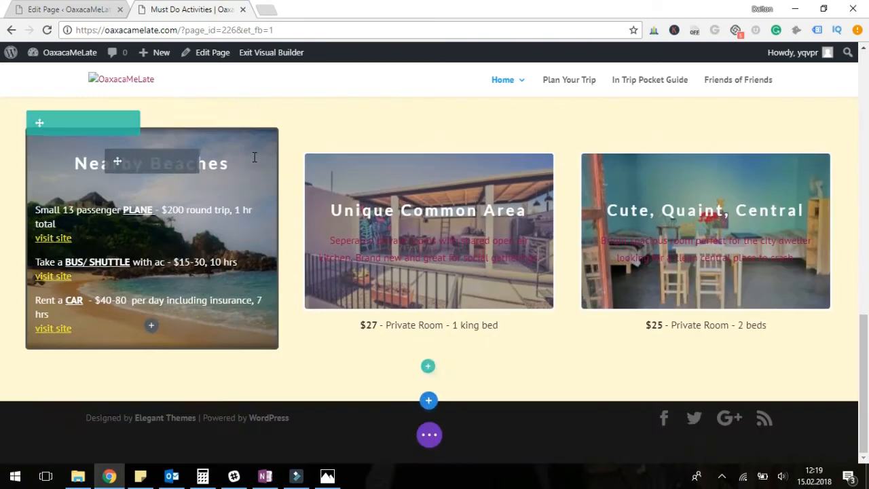
scroll(91, 258, "up", 1)
left_click_drag(116, 222, 431, 203)
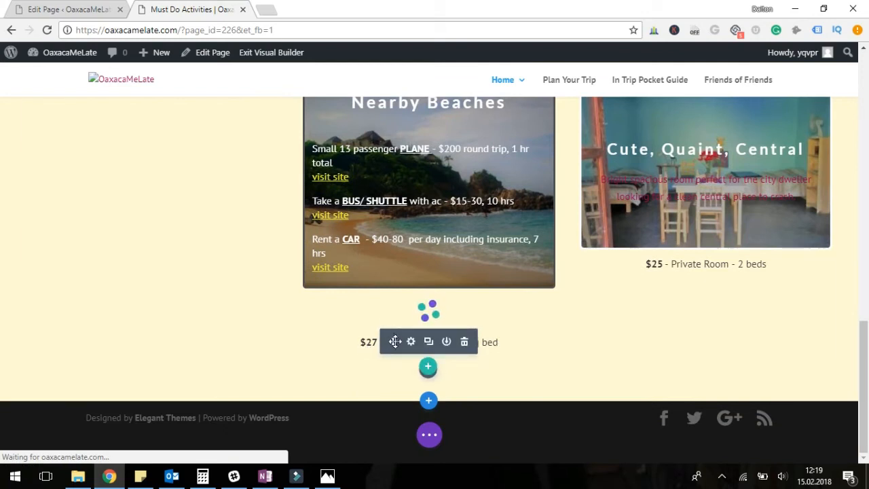
left_click_drag(395, 341, 118, 265)
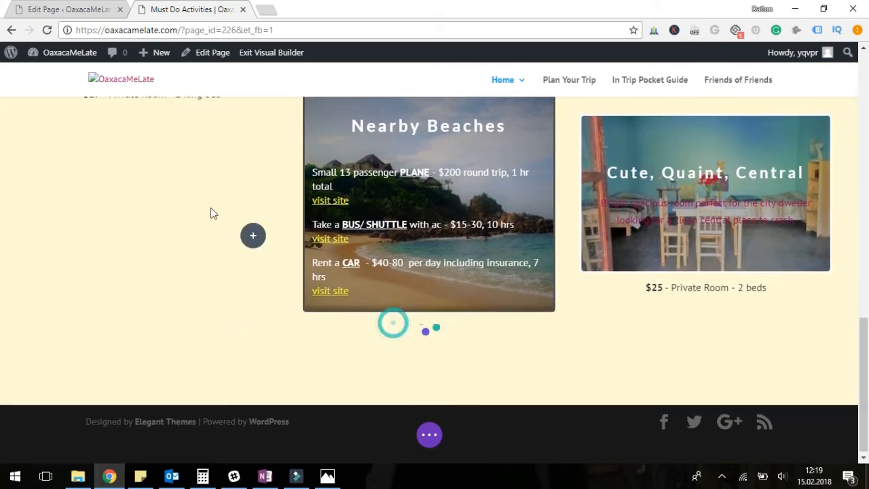
scroll(372, 162, "up", 2)
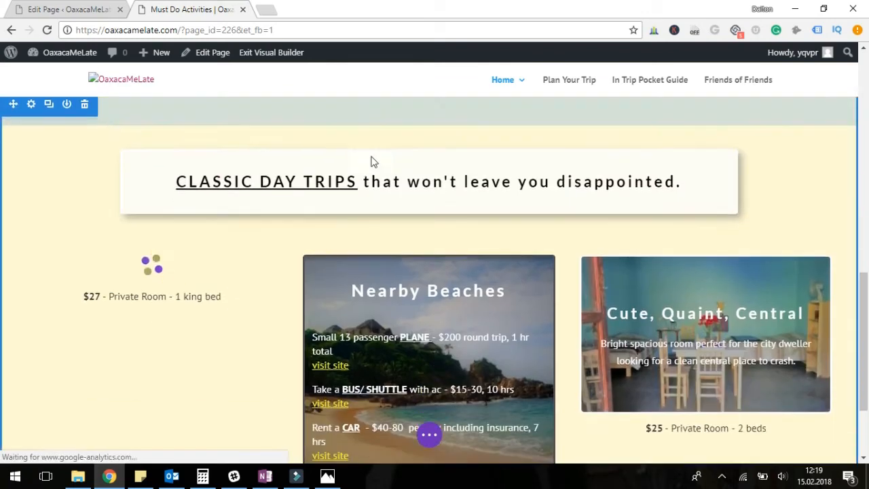
Consult the layout sketch and replace the "Nearby Beaches" title in the Classic Day Trips section with "Artisianal".
scroll(372, 162, "down", 2)
triple_click(361, 163)
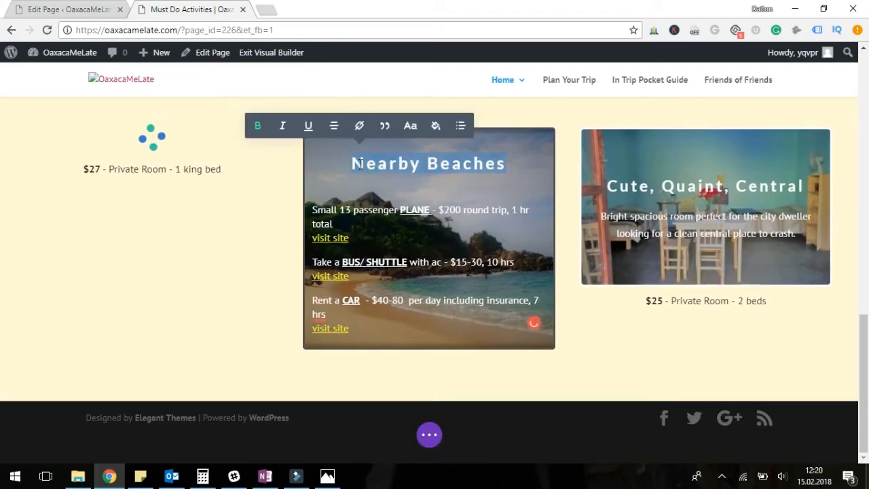
left_click(328, 476)
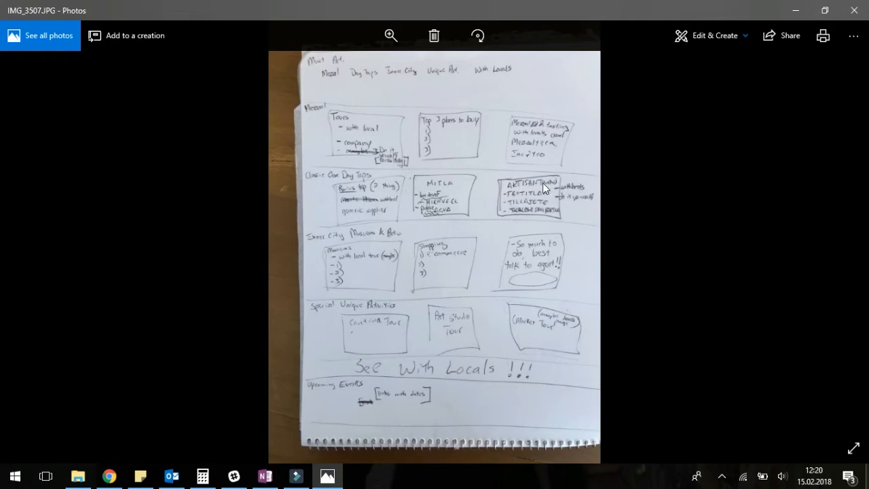
left_click(328, 476)
type("Artisian")
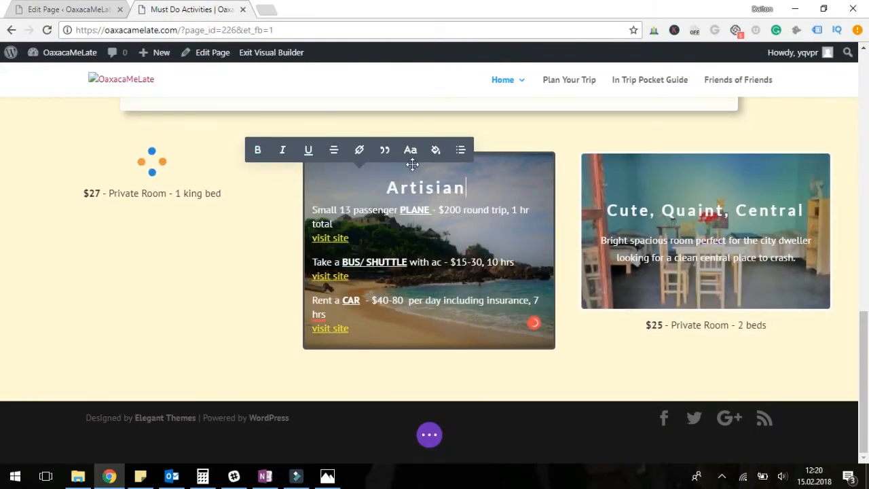
left_click(150, 292)
Check the sketch for the next row and insert another saved "row with 2 flippers" library section below Classic Day Trips.
left_click(428, 399)
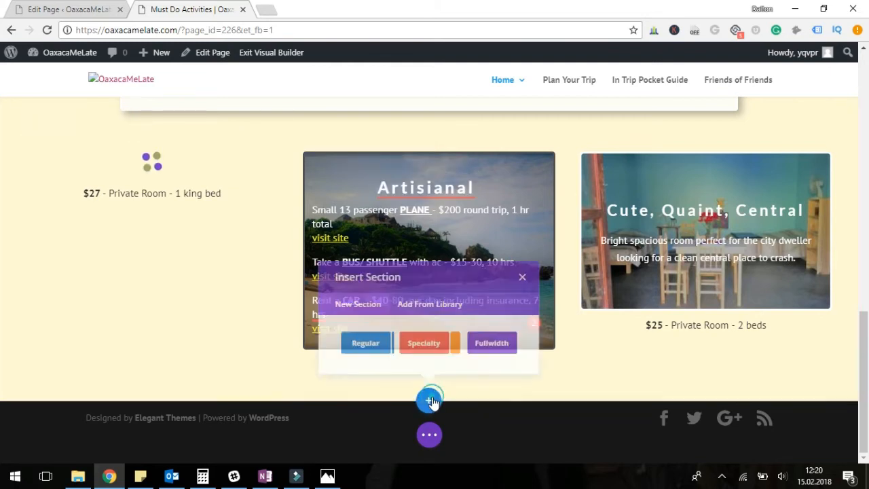
left_click(452, 318)
left_click(326, 475)
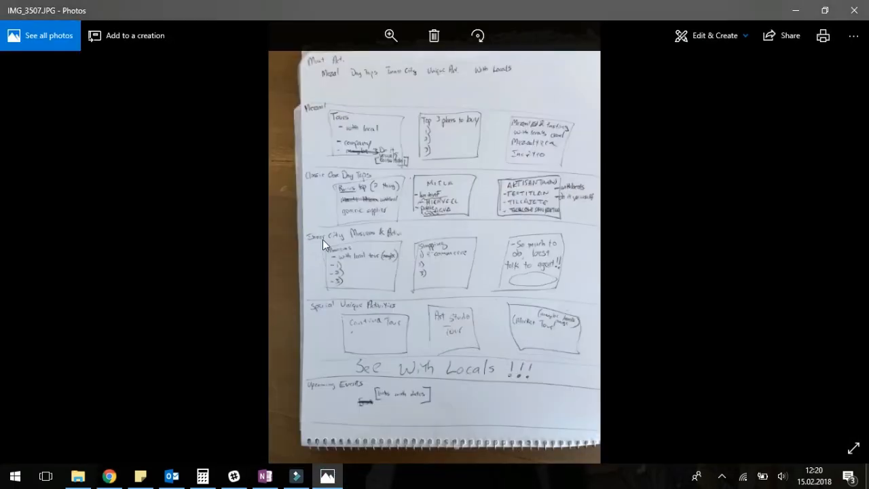
left_click(327, 476)
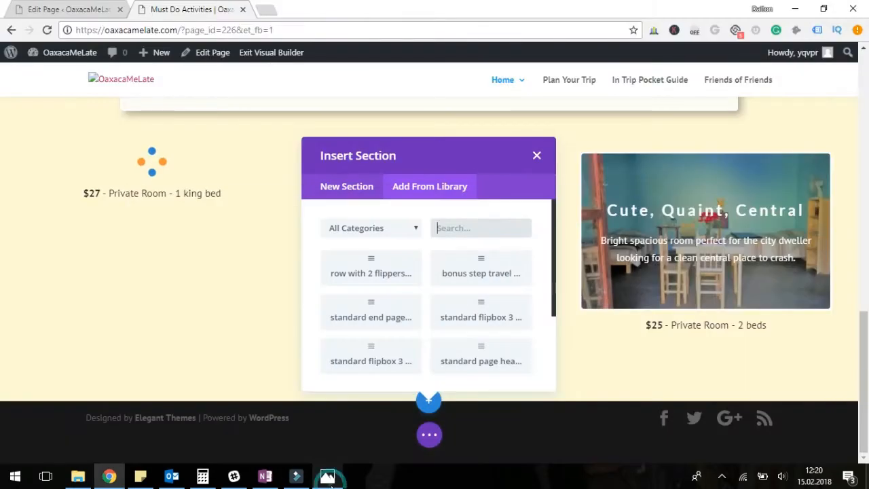
left_click(501, 282)
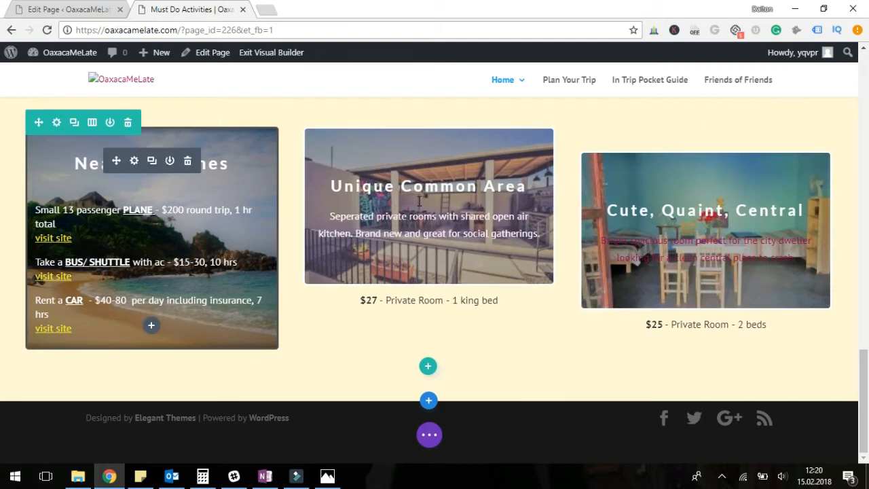
Replace the new section's Unique Common Area card and price with a duplicate Nearby Beaches card, and move the Cute, Quaint, Central card to the first column.
left_click(466, 159)
left_click(466, 128)
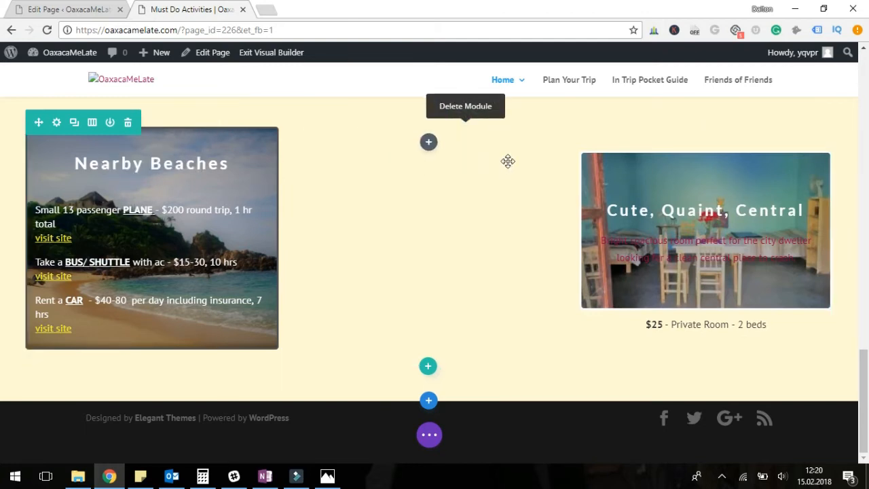
left_click(152, 163)
scroll(138, 212, "down", 3)
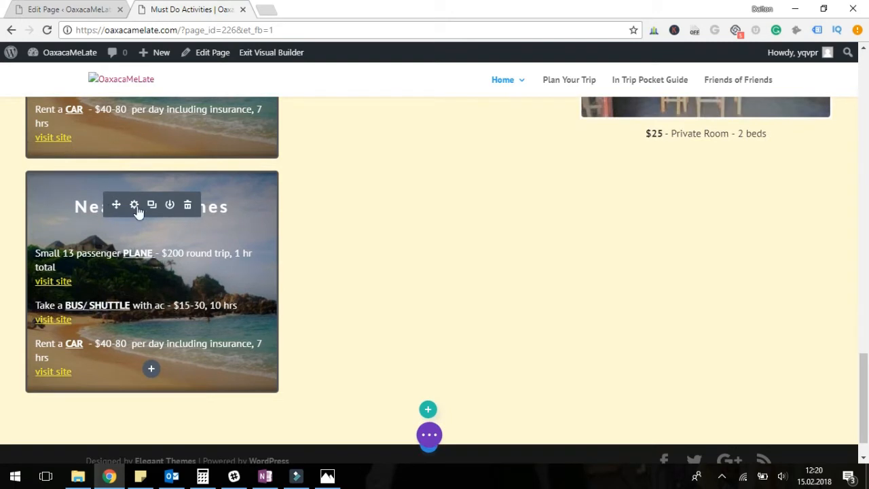
left_click_drag(278, 119, 566, 237)
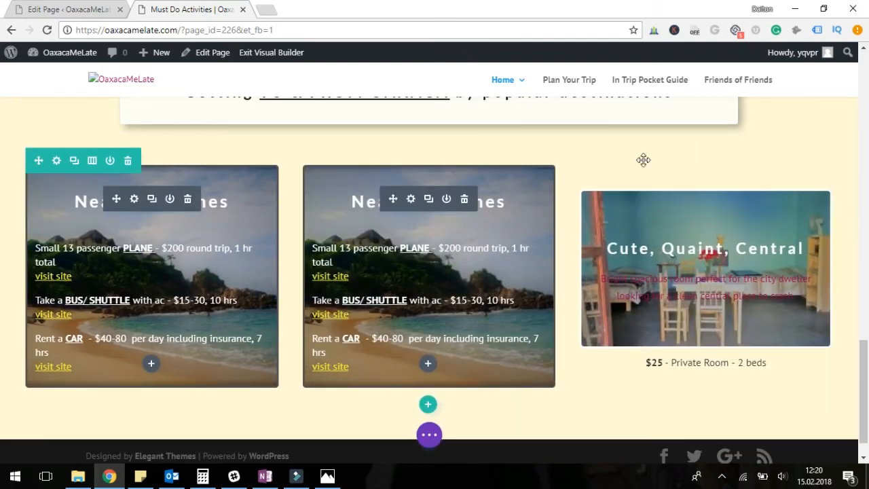
left_click_drag(669, 196, 140, 219)
left_click_drag(112, 257, 692, 176)
Replace the "Nearby Beaches" title of the new section's middle card with "Museums and Art".
left_click(353, 202)
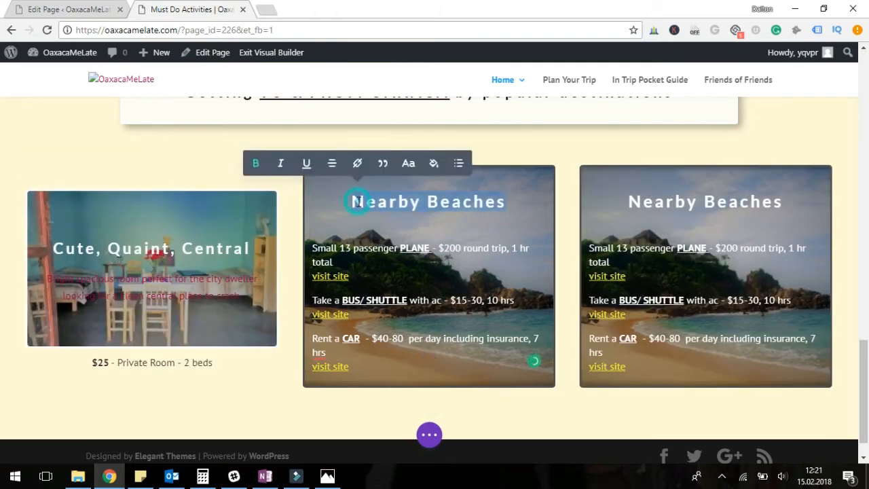
type("Msu")
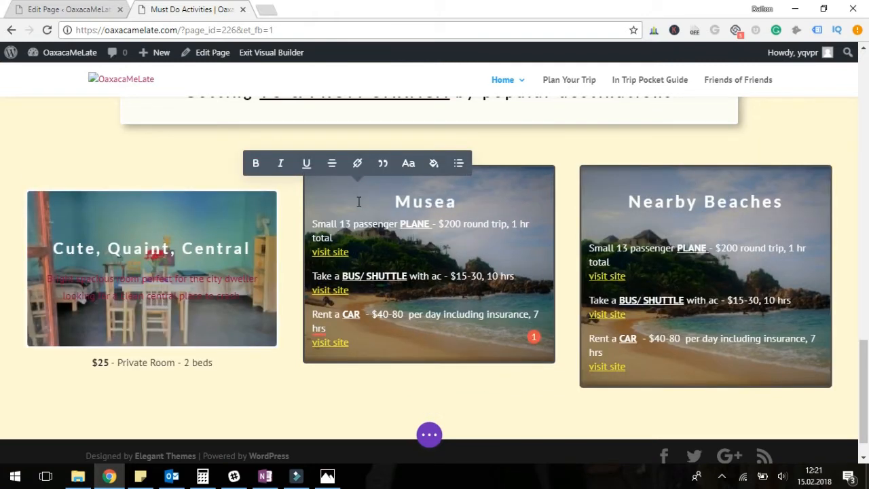
type("ems and Art")
double_click(358, 201)
left_click(369, 87)
Consult the layout sketch and shorten the middle card's title to "Museums".
left_click(327, 476)
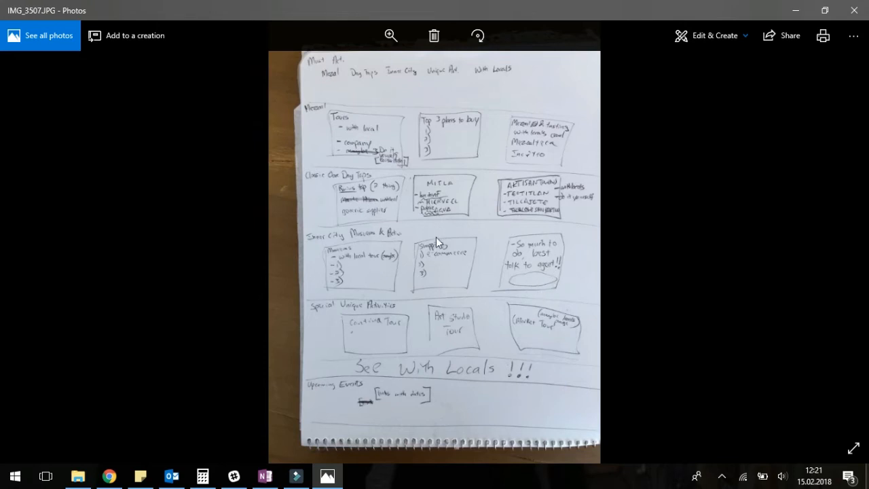
left_click(327, 476)
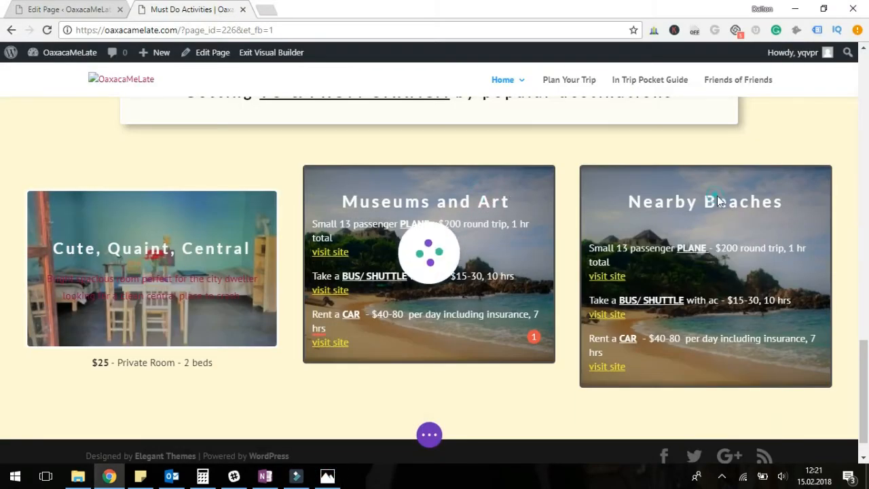
scroll(593, 216, "down", 1)
scroll(407, 214, "up", 8)
scroll(365, 213, "down", 8)
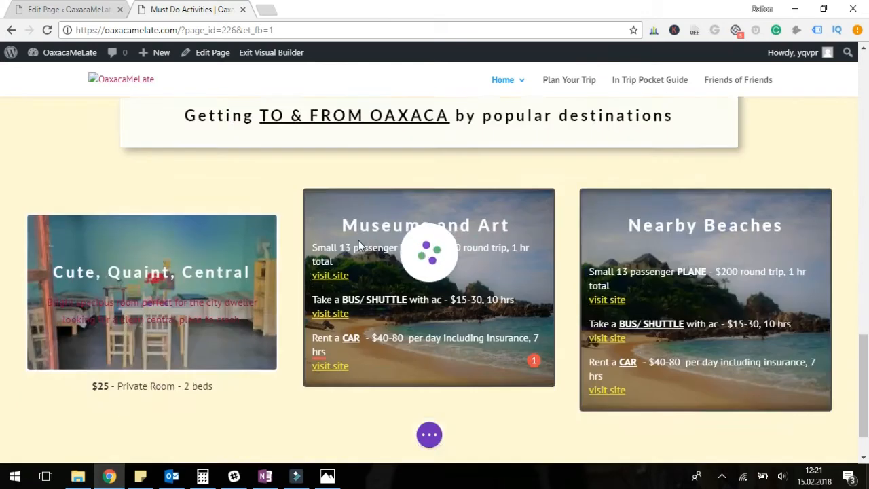
left_click(364, 162)
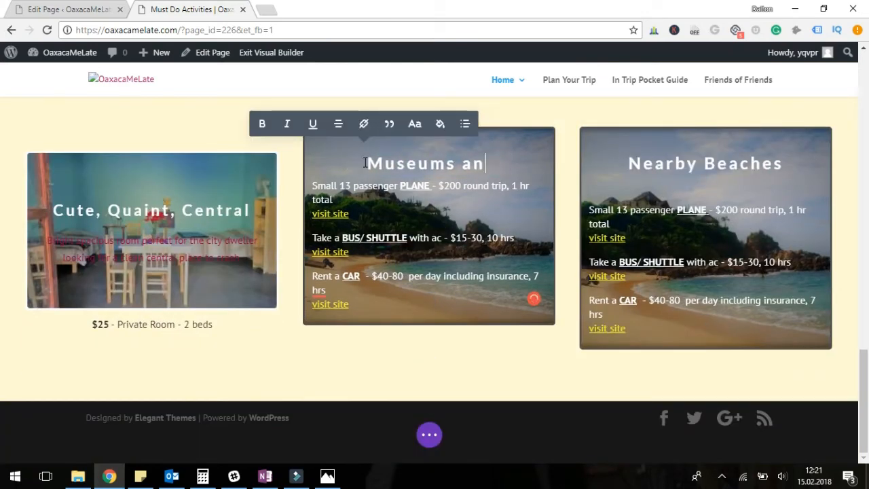
Replace the last card's "Nearby Beaches" title with "Shopping" and check the layout sketch again.
double_click(651, 163)
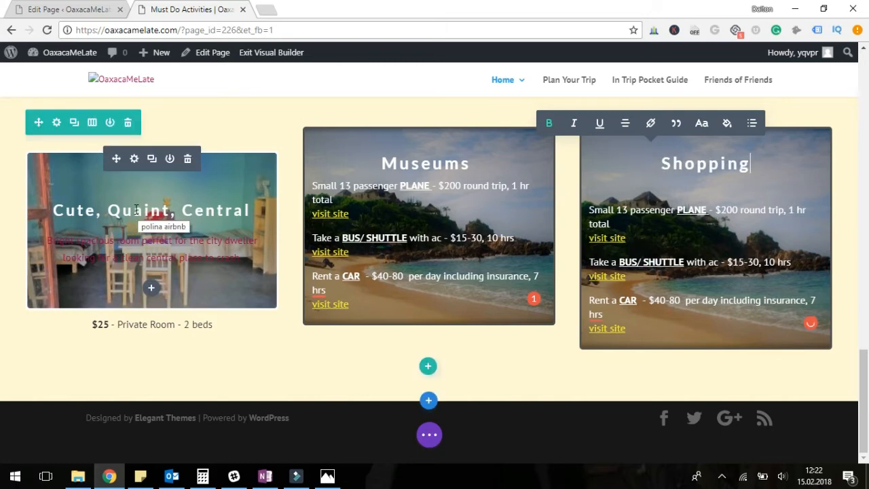
left_click(327, 476)
left_click(328, 475)
Replace "Getting" at the start of the section heading above the Museums and Shopping cards with "You don't have to leave the city with these".
scroll(380, 271, "up", 4)
triple_click(325, 308)
left_click(442, 310)
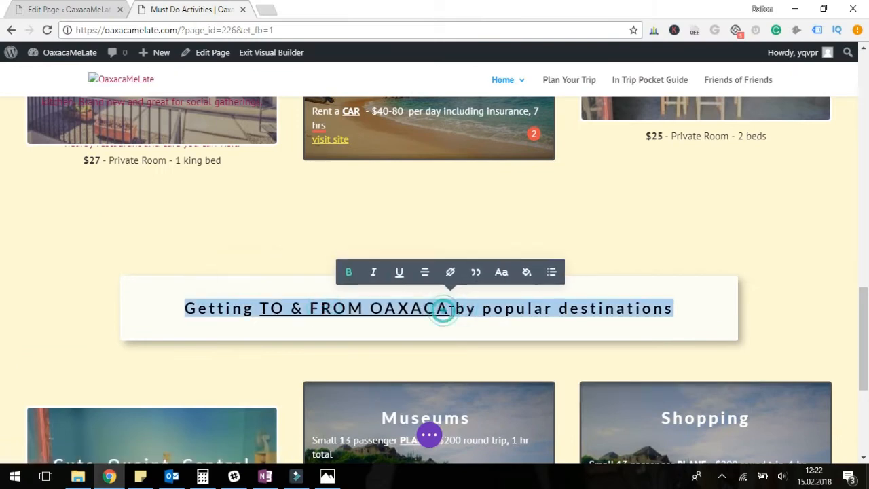
left_click_drag(184, 308, 402, 317)
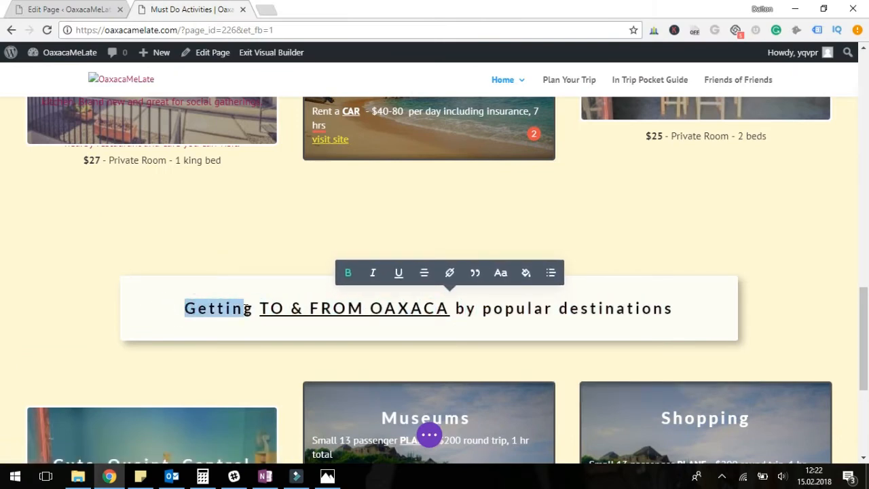
type("You don't have to l")
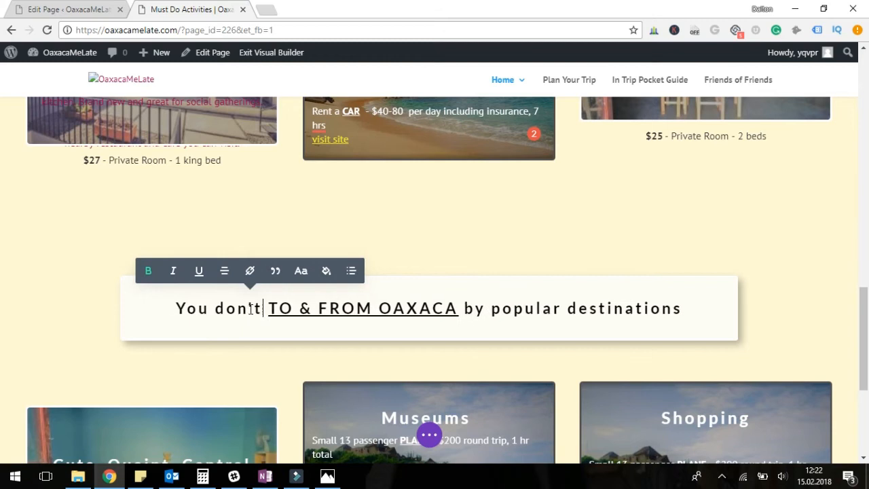
type("eave the city with")
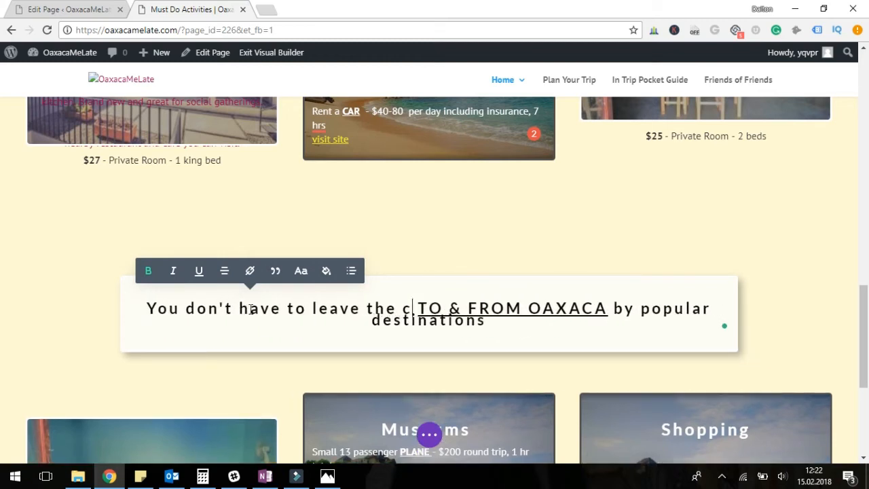
type(" these")
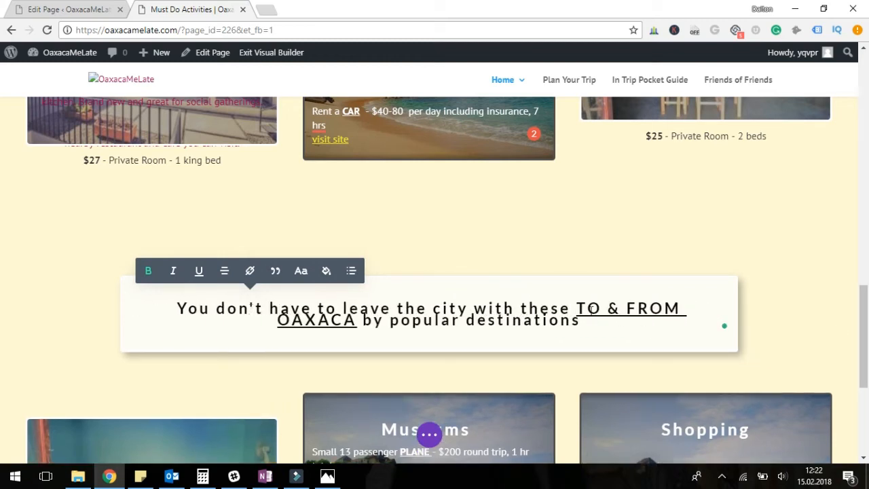
Replace the heading's "TO & FROM OAXACA by popular destinations" with the underlined words "Inner-City Activities".
left_click_drag(577, 309, 357, 321)
type("Inner-City Activities")
key("Delete")
key("Delete")
key("Delete")
key("Delete")
key("Delete")
key("Delete")
key("Delete")
key("Delete")
key("Delete")
key("Delete")
key("Delete")
key("Delete")
key("Delete")
key("Delete")
key("Delete")
key("Delete")
key("Delete")
key("Delete")
key("Delete")
key("Delete")
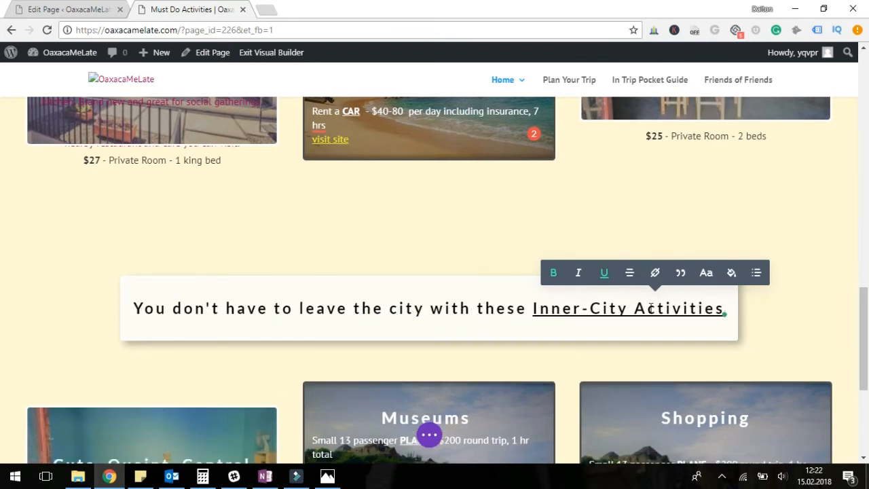
Shorten the Inner-City Activities heading by changing "leave the city" to "go far".
left_click_drag(424, 308, 299, 308)
type("go far")
scroll(430, 241, "down", 1)
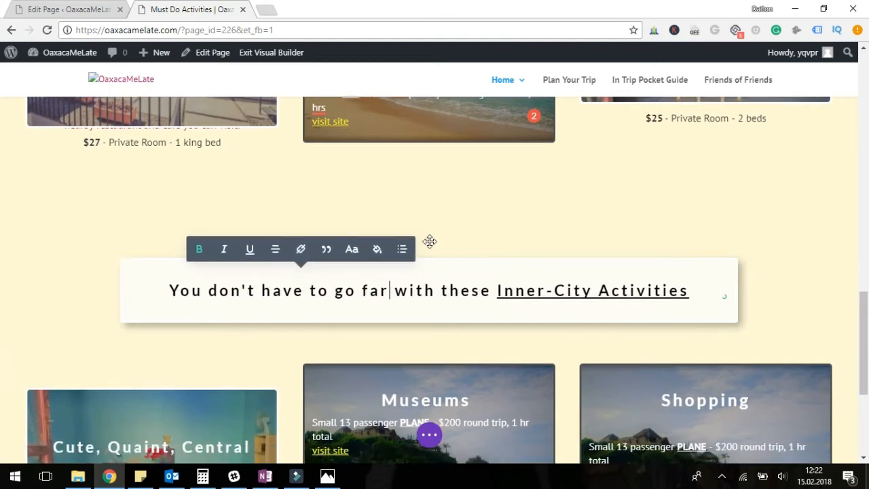
scroll(430, 241, "down", 3)
scroll(173, 180, "down", 1)
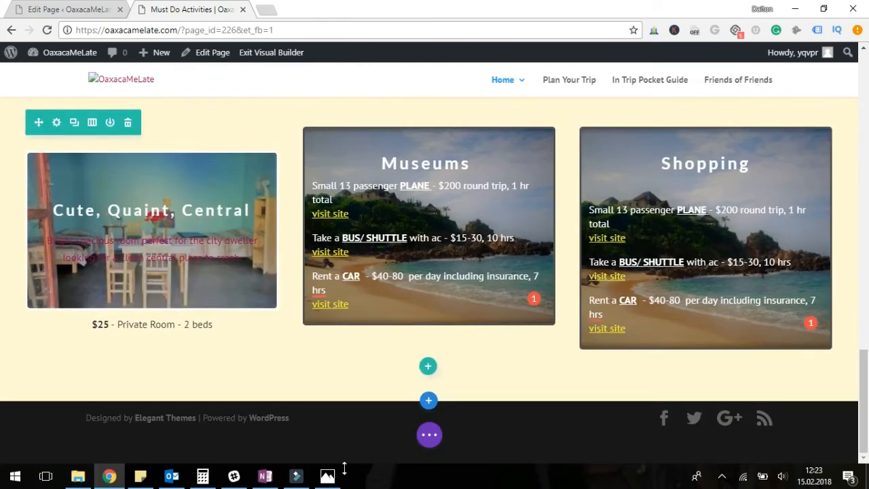
Consult the layout sketch and insert the saved "standard flipbox 3" section from the library at the end of the page.
left_click(327, 475)
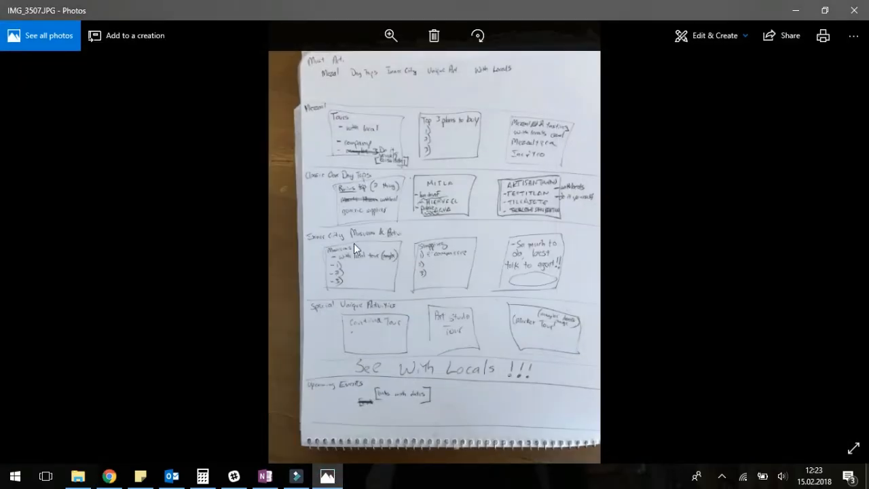
left_click(327, 477)
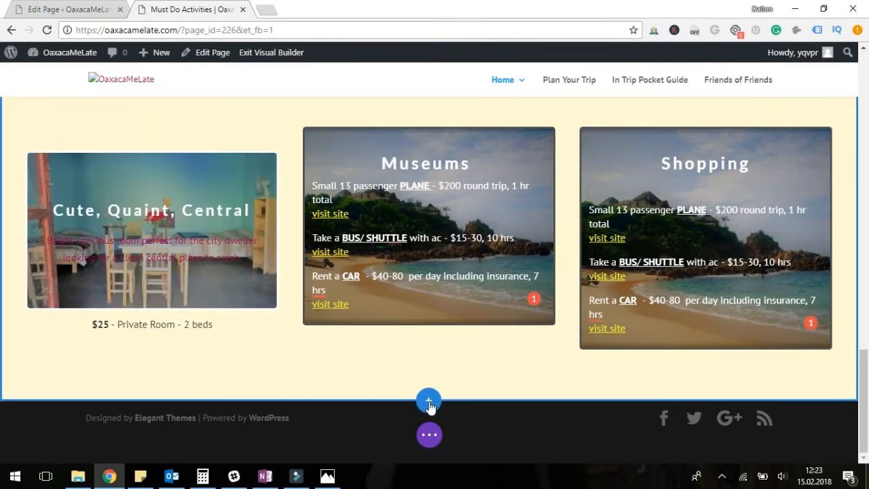
left_click(429, 403)
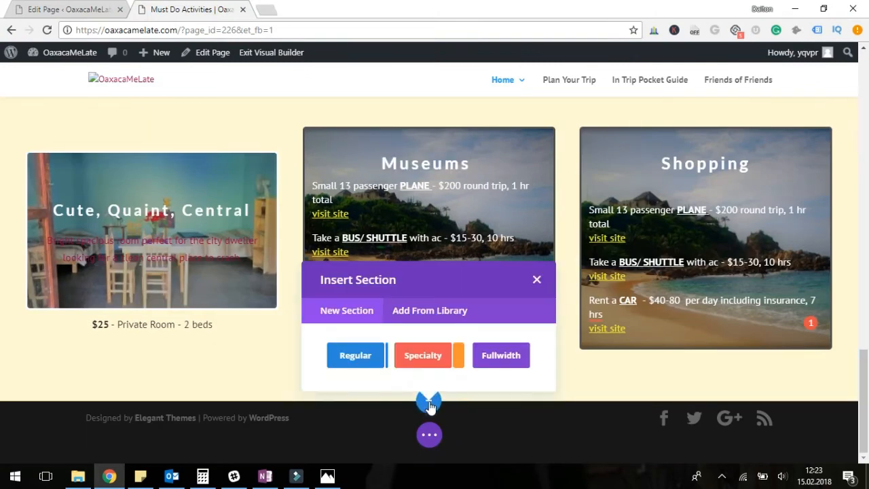
left_click(430, 312)
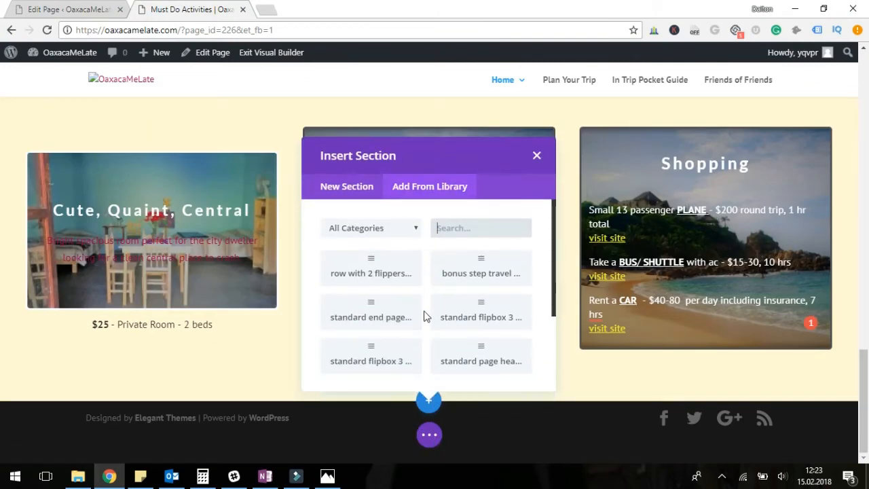
left_click(465, 314)
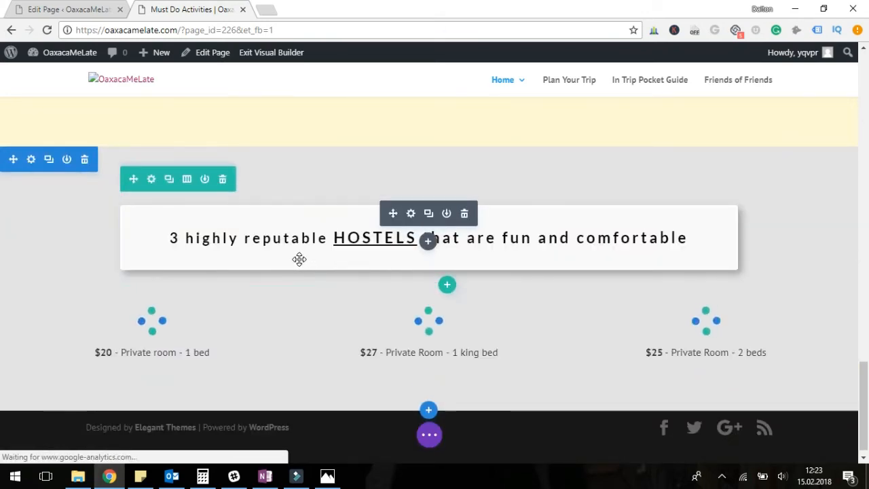
Remove the words "3 highly reputable" from the new section's hostels heading.
triple_click(258, 239)
left_click(324, 237)
left_click(325, 238)
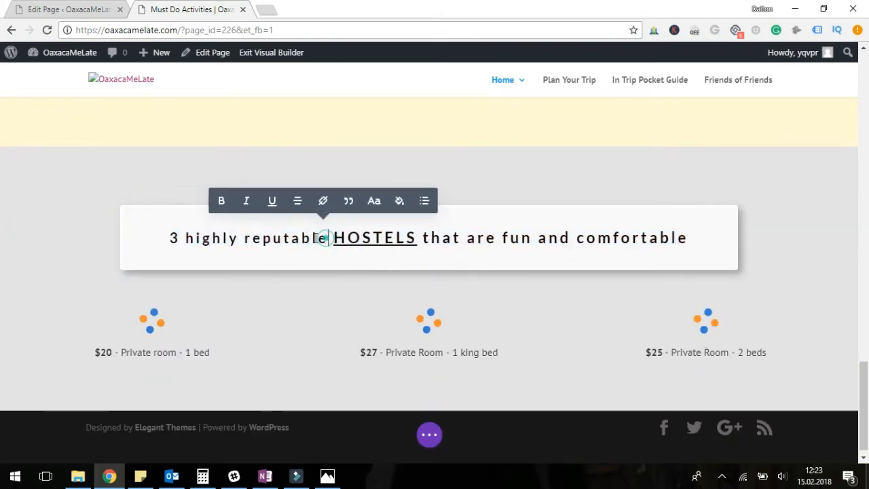
left_click_drag(326, 238, 173, 238)
type("Spoe")
key("BackSpace")
key("BackSpace")
key("BackSpace")
key("BackSpace")
type("Un")
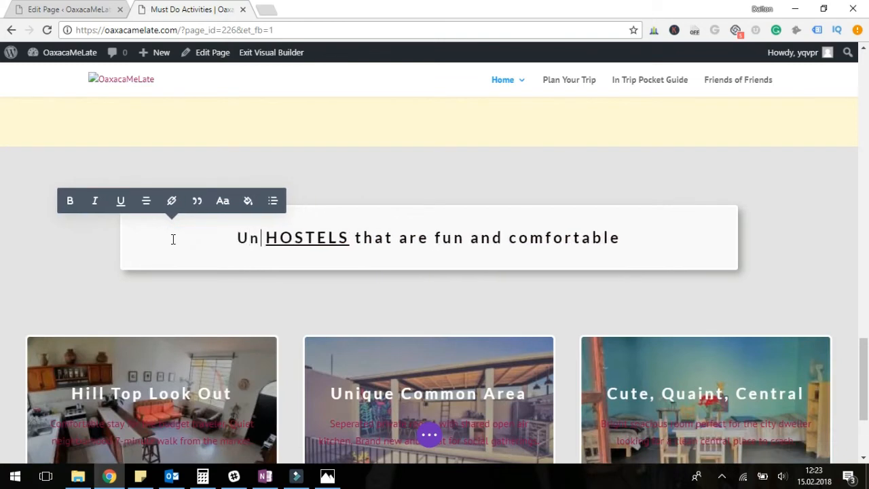
key("BackSpace")
key("BackSpace")
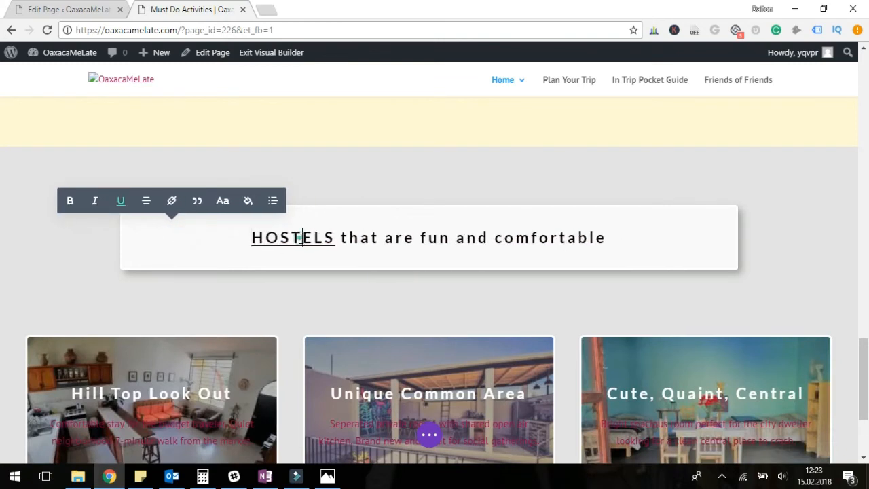
Replace the underlined word "HOSTELS" in the heading with "UNIQUE SPECIAL ACTIVITIES".
double_click(302, 237)
type("UNIUQUE SP")
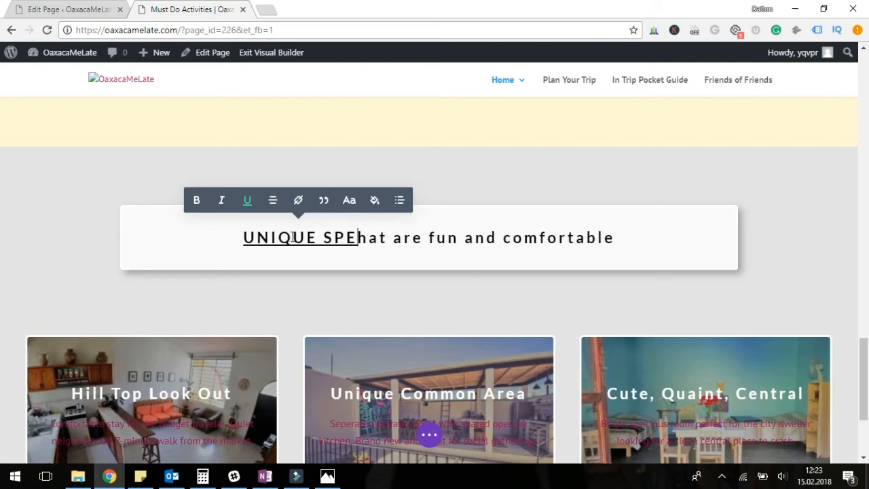
type("TIVITIES")
key("BackSpace")
Replace the rest of the heading with "that you won't find anywhere else!" and remove the underline from the space before it.
left_click_drag(692, 238, 446, 246)
type("that you wo")
type("n;t")
key("BackSpace")
key("BackSpace")
key("BackSpace")
type("n't find anywhere else!")
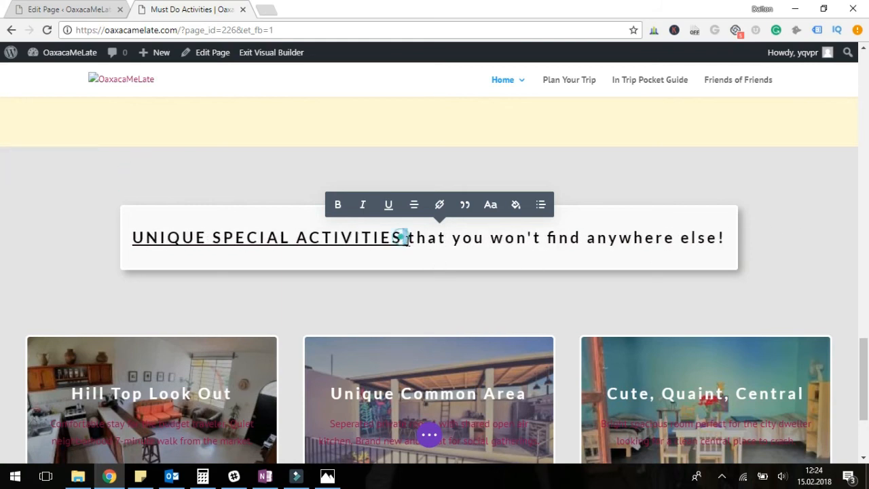
left_click_drag(402, 237, 408, 238)
Check the layout sketch and insert the saved "bonus step travel" section from the library below the unique activities section.
scroll(421, 229, "down", 3)
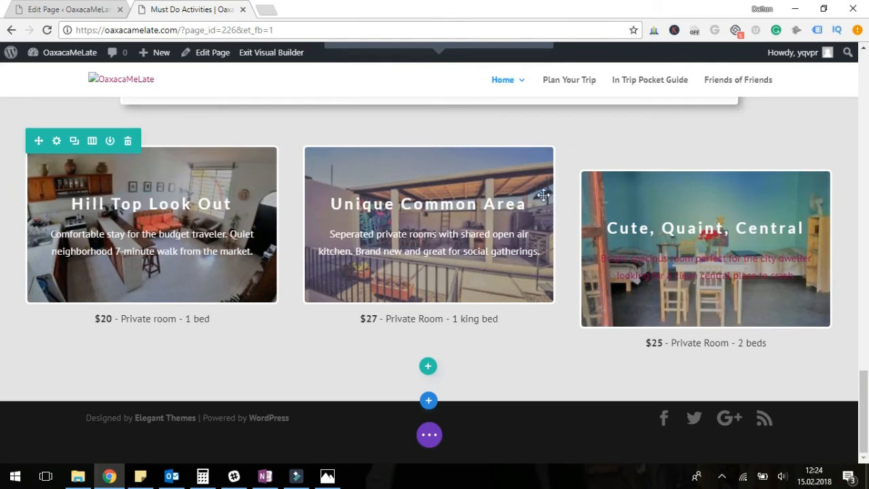
scroll(670, 183, "up", 1)
left_click(327, 475)
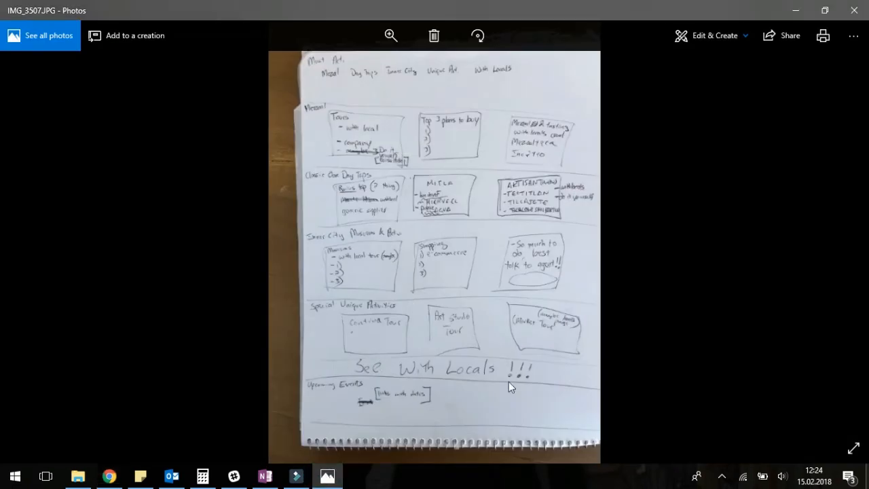
left_click(327, 475)
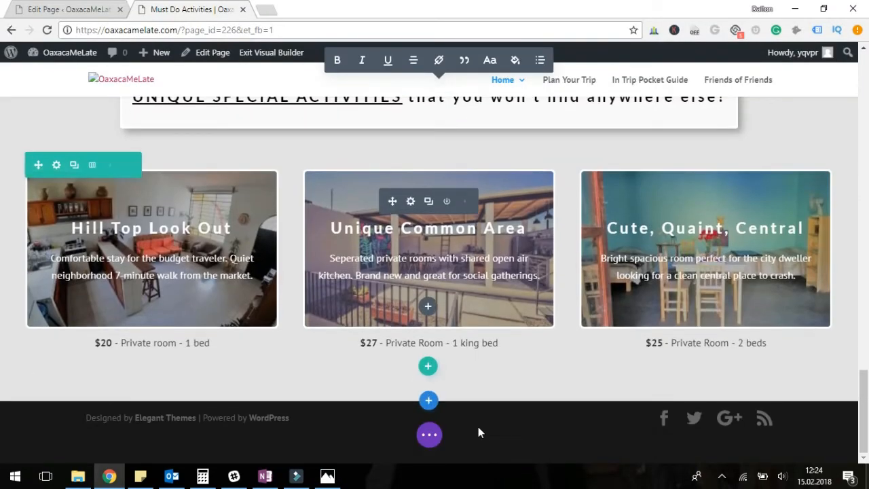
left_click(428, 401)
left_click(429, 186)
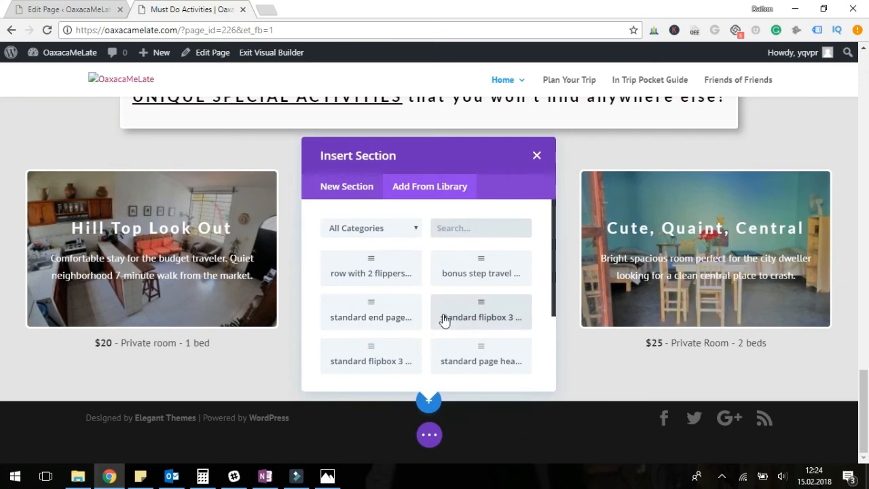
scroll(442, 319, "down", 3)
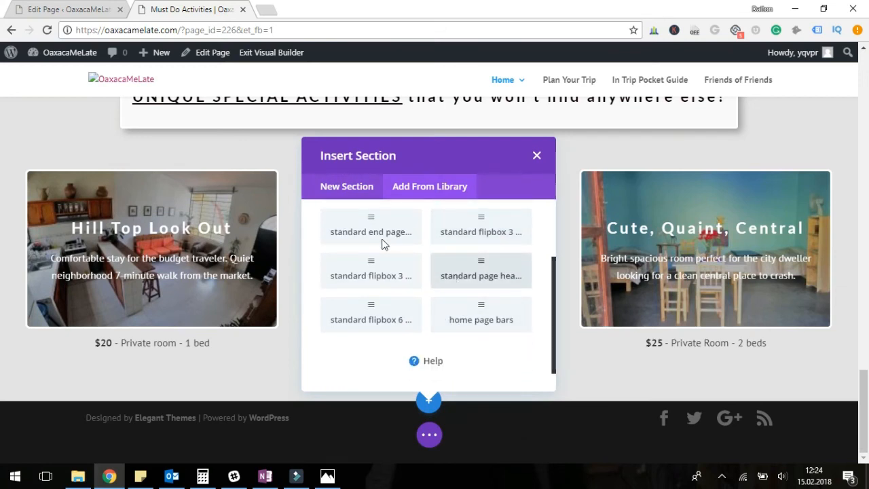
scroll(373, 239, "up", 3)
left_click(459, 253)
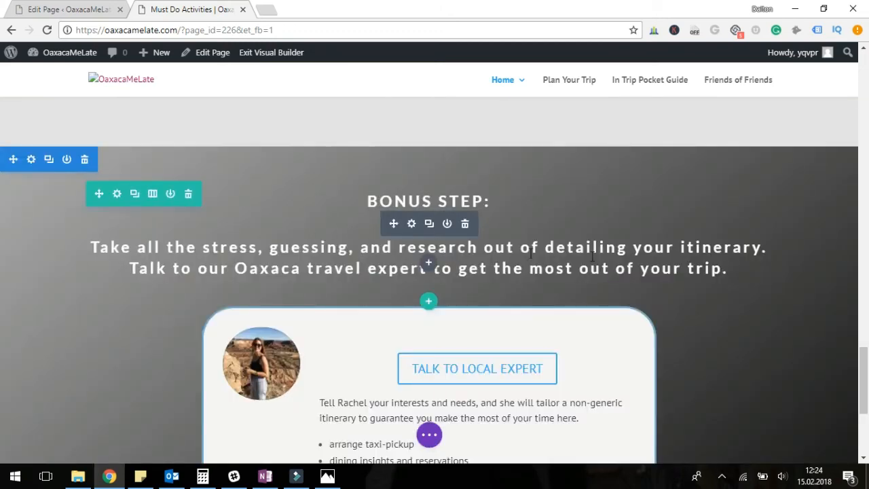
Replace the new section's "BONUS STEP:" heading with "Not Seeing What You Are Looking For?".
scroll(577, 254, "down", 4)
scroll(595, 244, "up", 2)
scroll(776, 427, "down", 2)
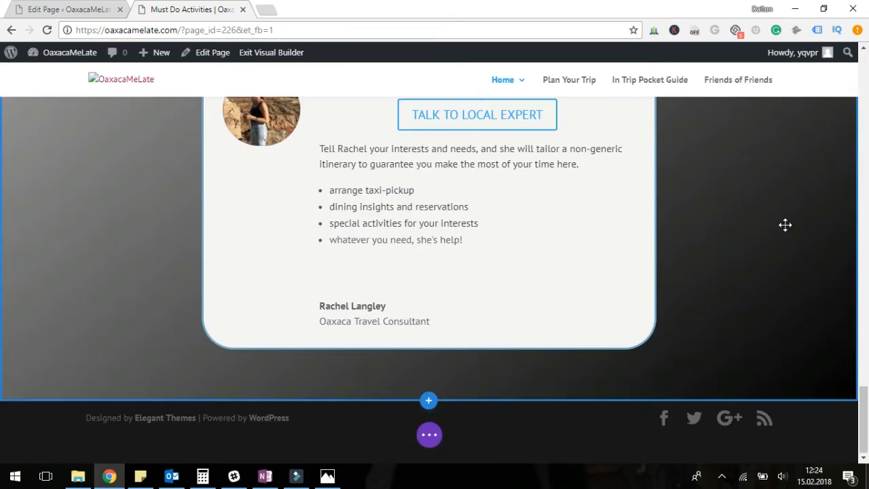
scroll(580, 219, "up", 3)
triple_click(408, 139)
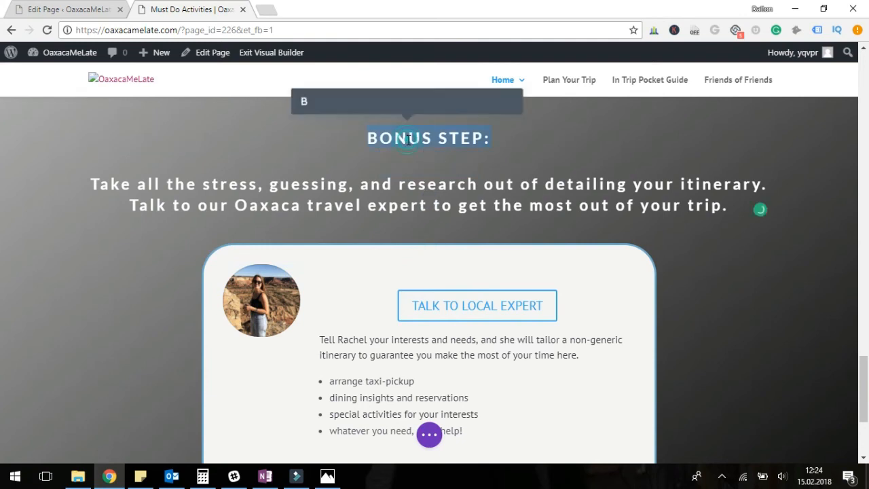
type("Not Seeing Wh")
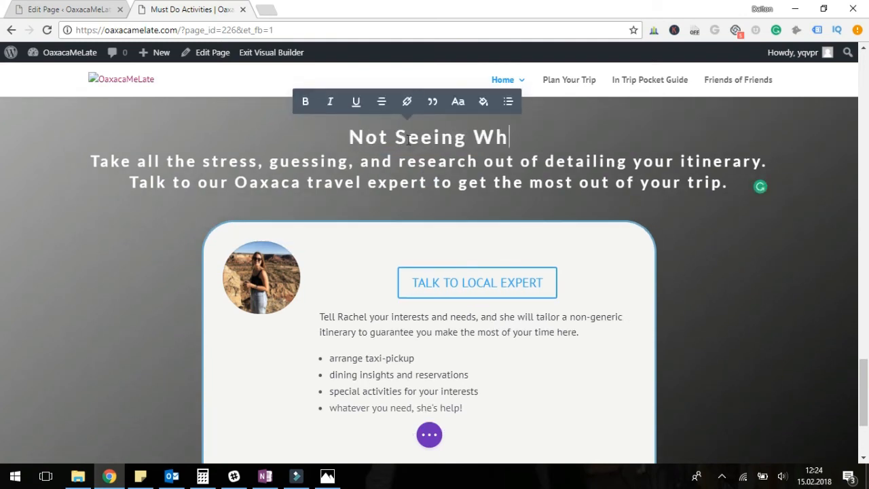
type("at You Are Looking For?")
key("Return")
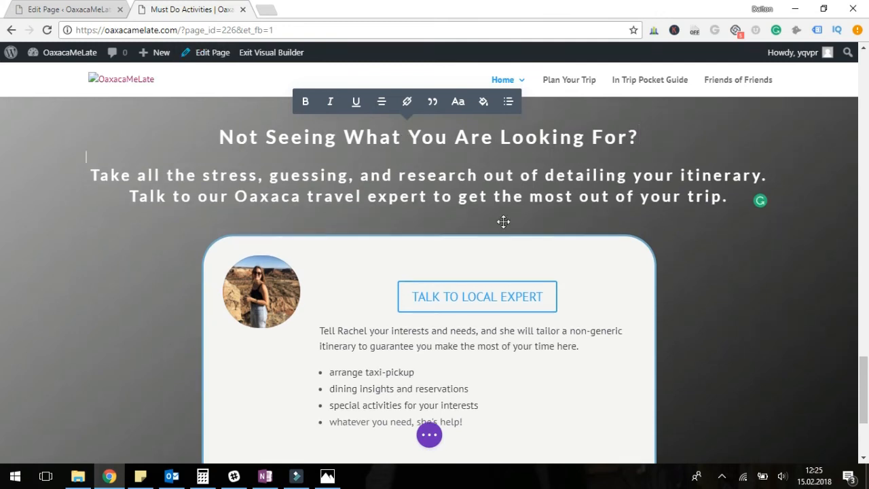
left_click(738, 200)
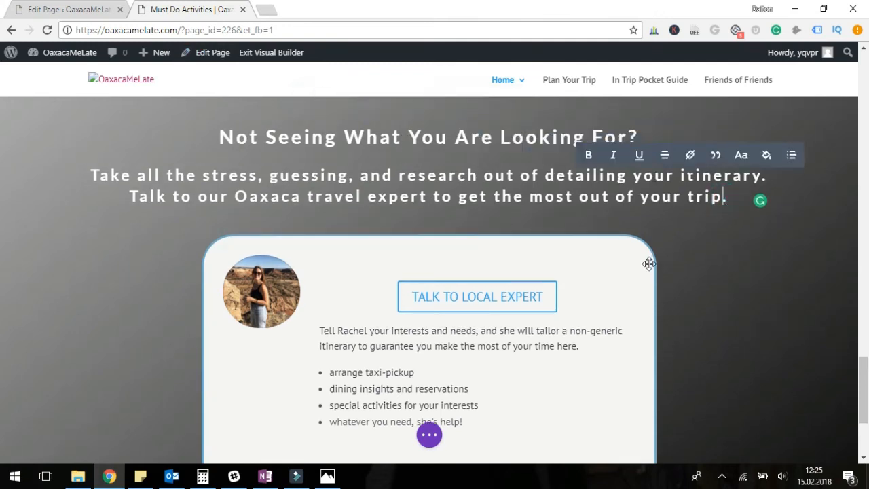
Compare the layout sketch with the page's last sections around the unique activities cards.
scroll(644, 276, "down", 2)
scroll(644, 276, "up", 5)
left_click(330, 480)
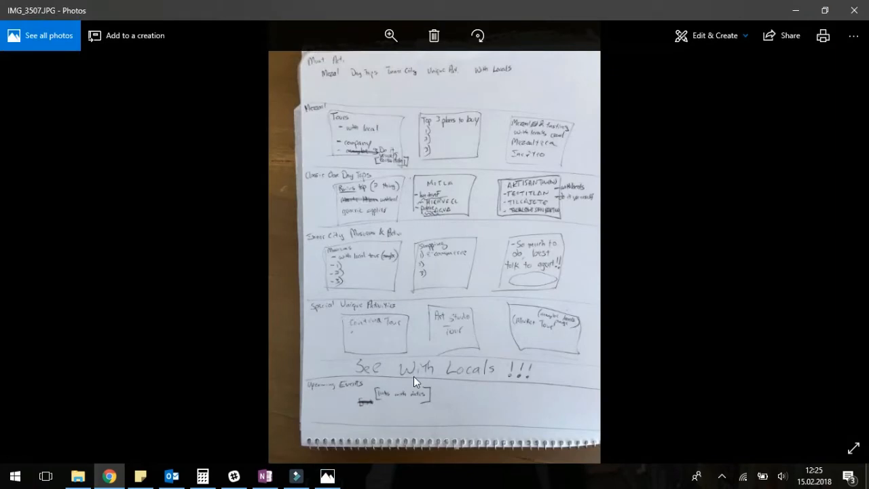
left_click(330, 479)
scroll(431, 341, "up", 2)
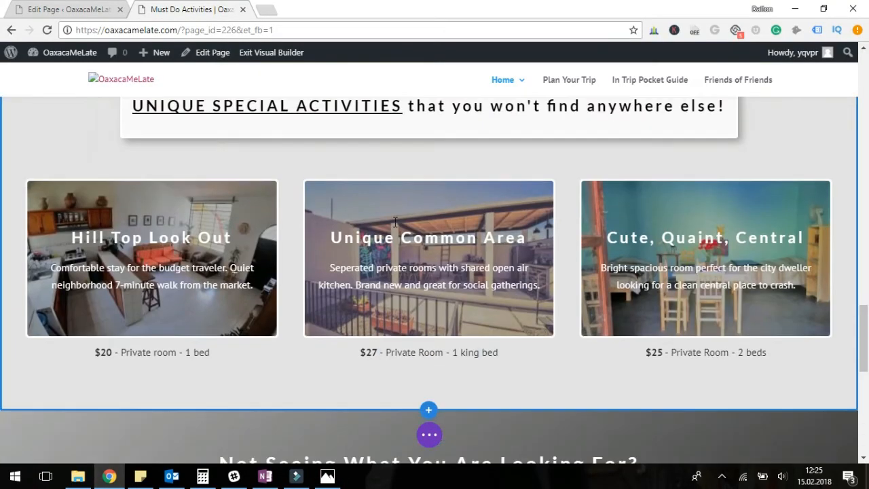
scroll(431, 342, "down", 1)
scroll(414, 285, "up", 4)
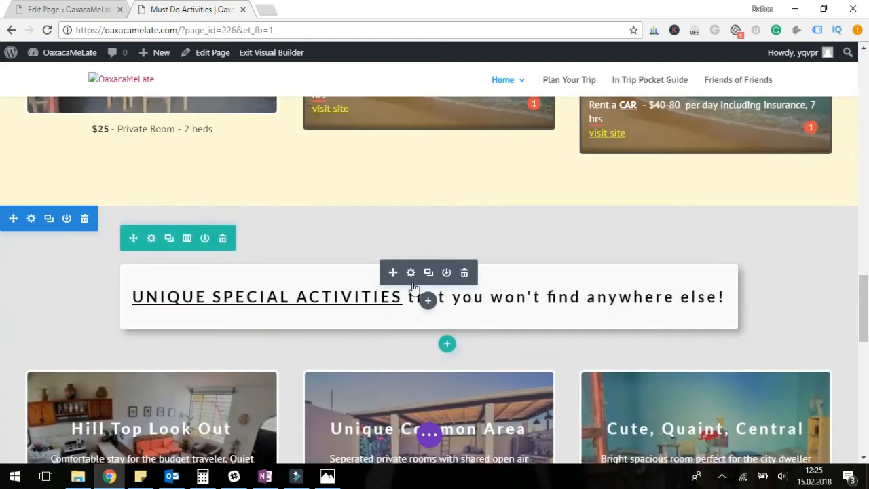
scroll(416, 288, "down", 5)
left_click(433, 290)
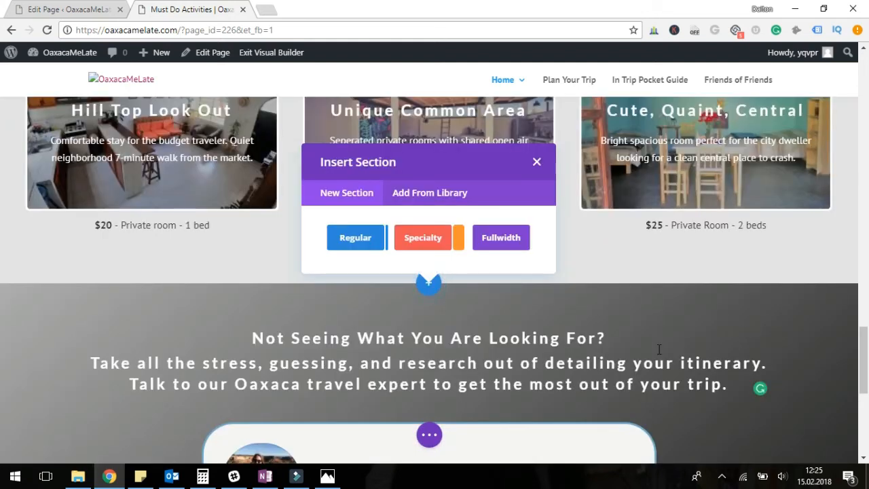
left_click(599, 319)
left_click(475, 358)
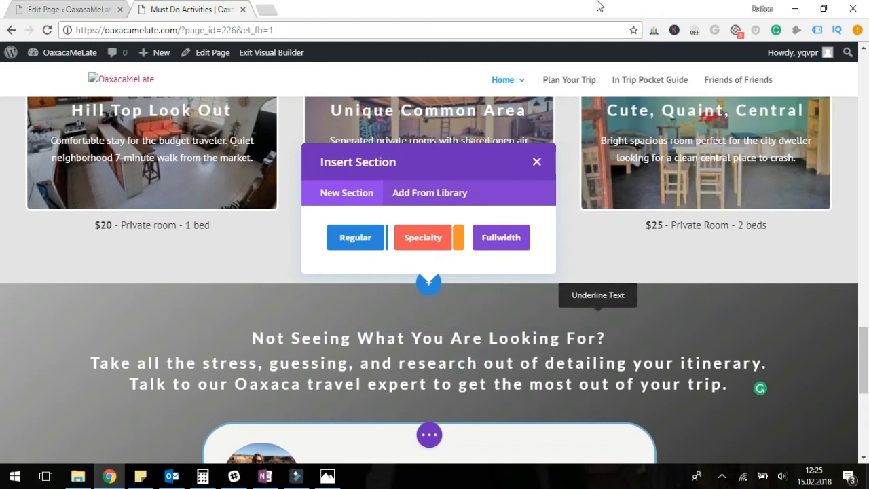
left_click(536, 160)
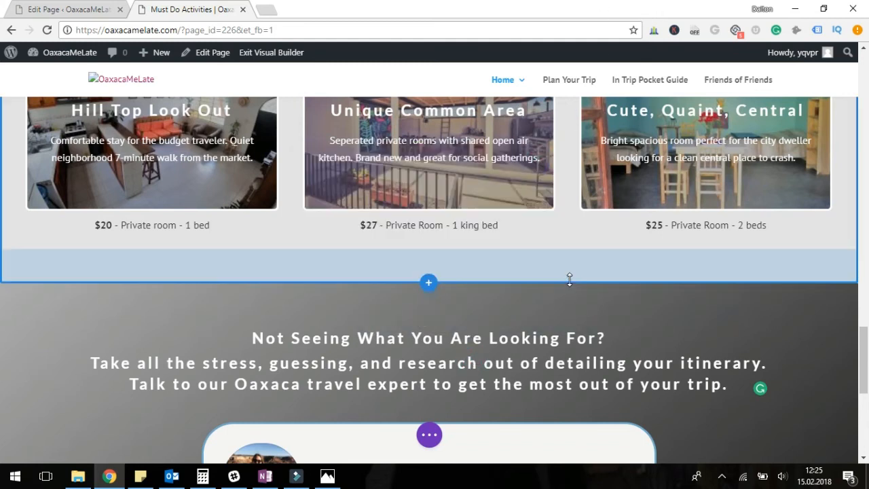
Reduce the top padding and increase the bottom padding of the "Must-Do Activities in Oaxaca" header section so its text sits higher over the photo.
scroll(546, 283, "up", 5)
scroll(534, 313, "up", 5)
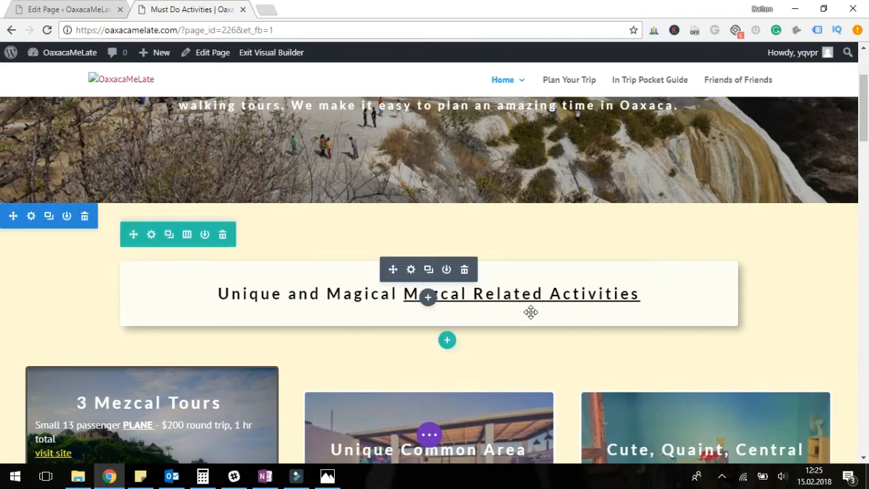
scroll(529, 311, "down", 8)
scroll(518, 292, "up", 10)
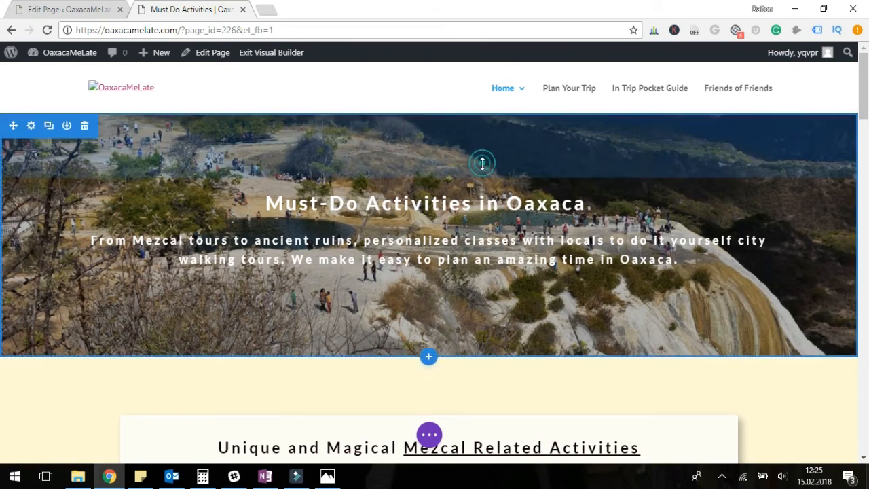
left_click_drag(483, 163, 479, 194)
left_click_drag(505, 348, 509, 340)
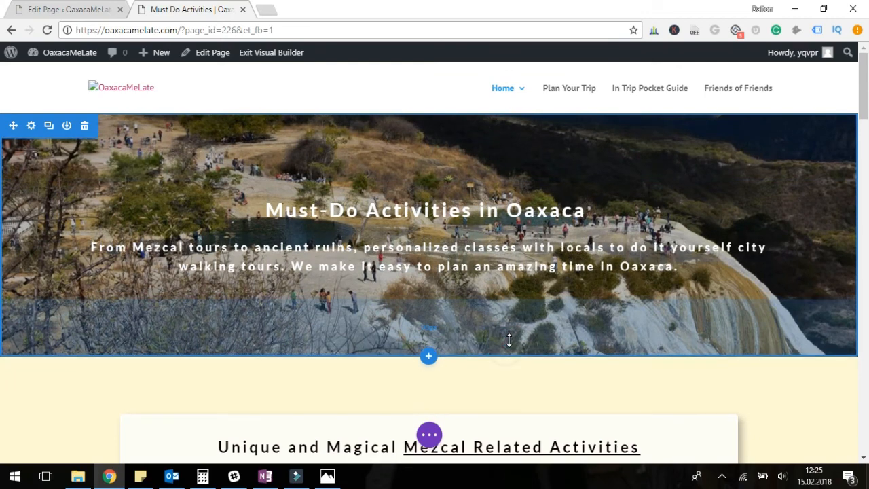
left_click_drag(529, 150, 534, 110)
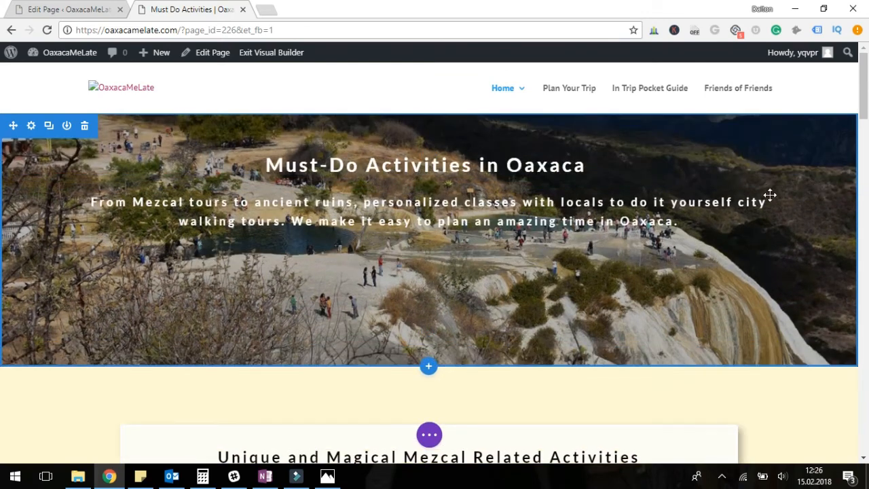
Review the page's activity headings and cards down to the local-expert section, and return to the mezcal activities cards.
scroll(532, 158, "down", 5)
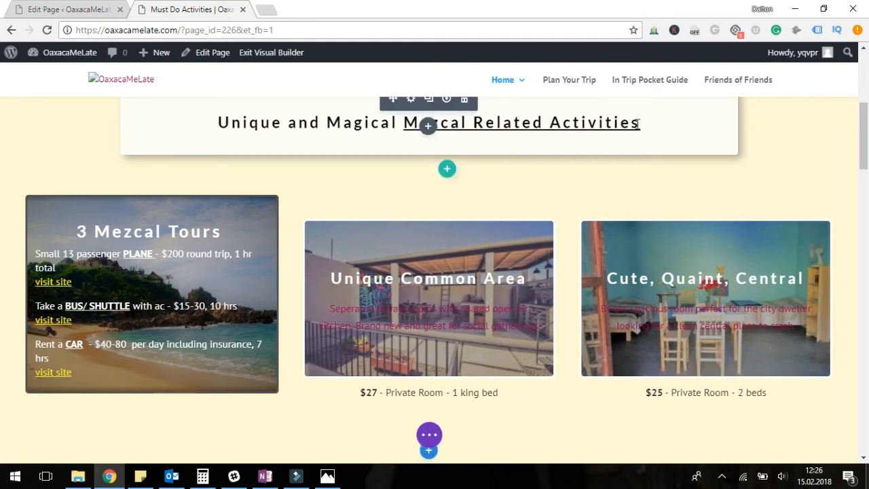
scroll(568, 149, "down", 5)
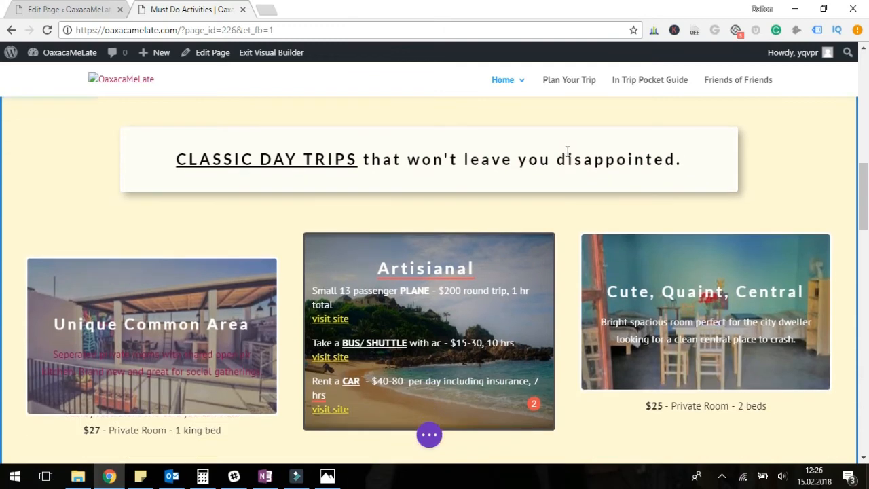
scroll(567, 150, "down", 5)
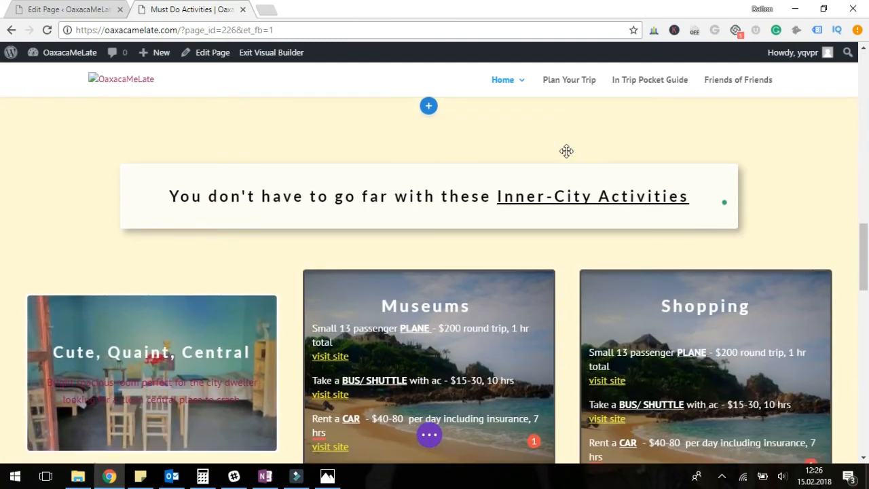
scroll(567, 151, "down", 2)
scroll(366, 188, "up", 2)
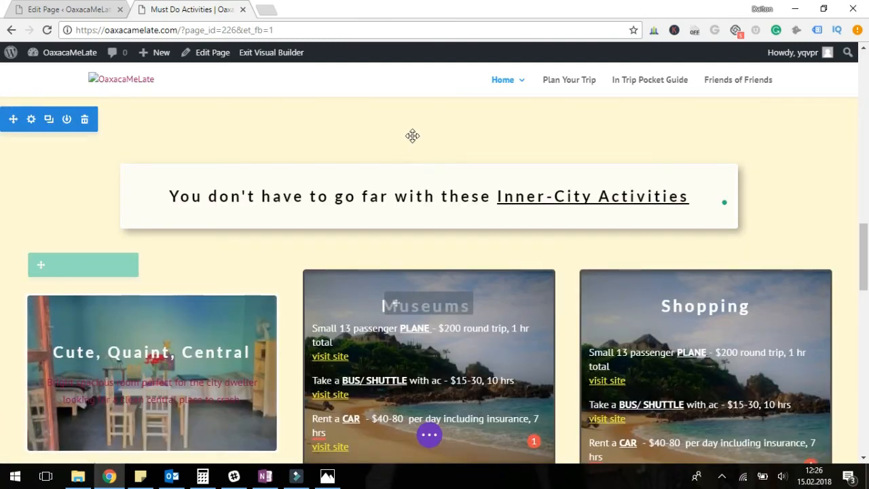
scroll(520, 196, "down", 5)
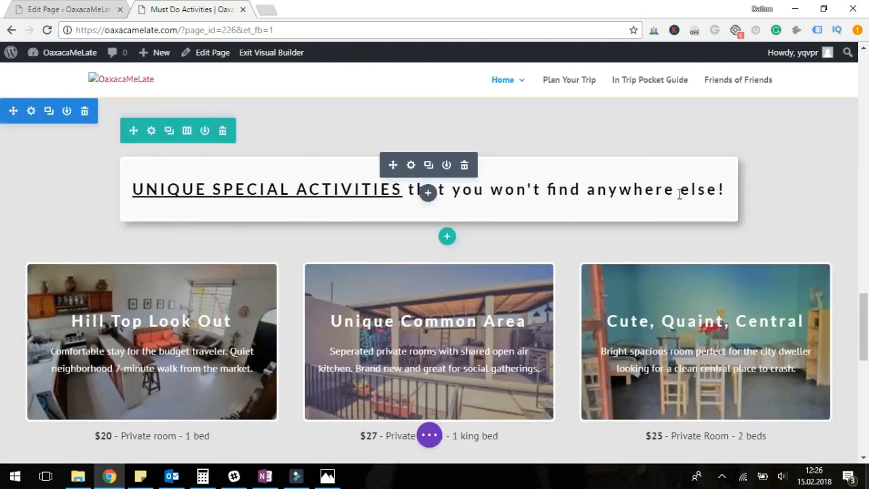
scroll(694, 190, "down", 1)
scroll(425, 238, "down", 6)
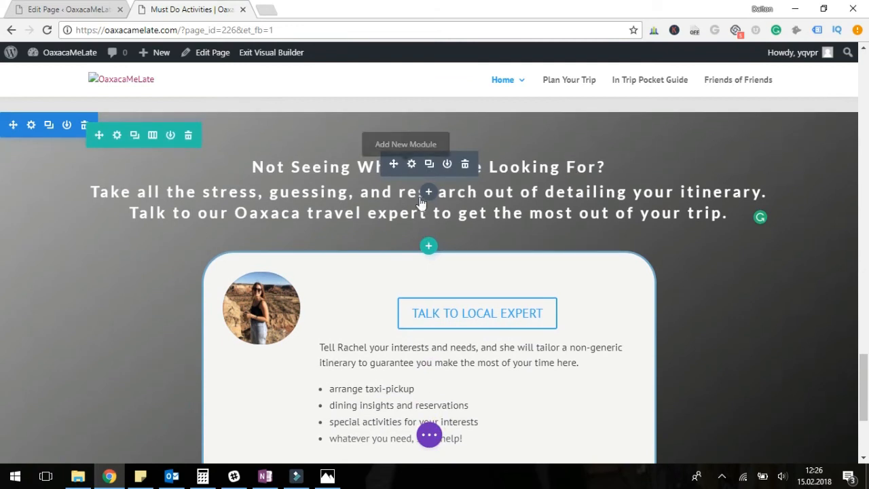
scroll(237, 172, "down", 3)
scroll(244, 177, "up", 5)
scroll(250, 180, "up", 10)
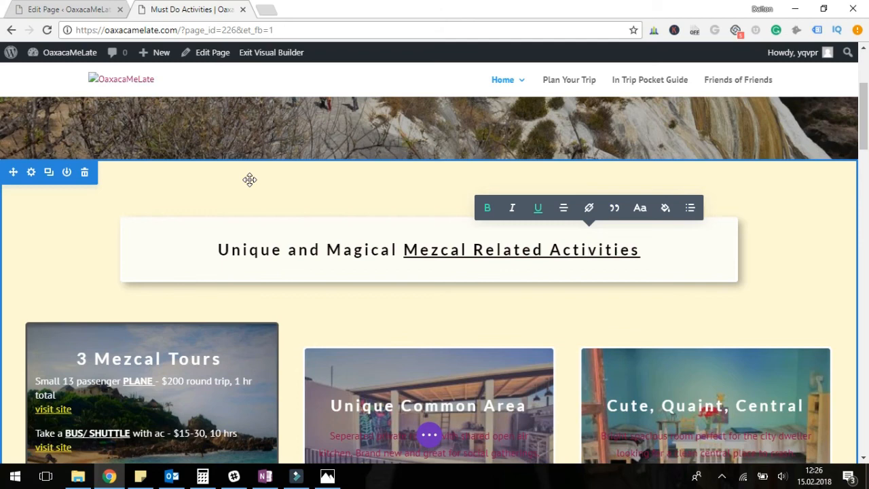
scroll(285, 171, "up", 3)
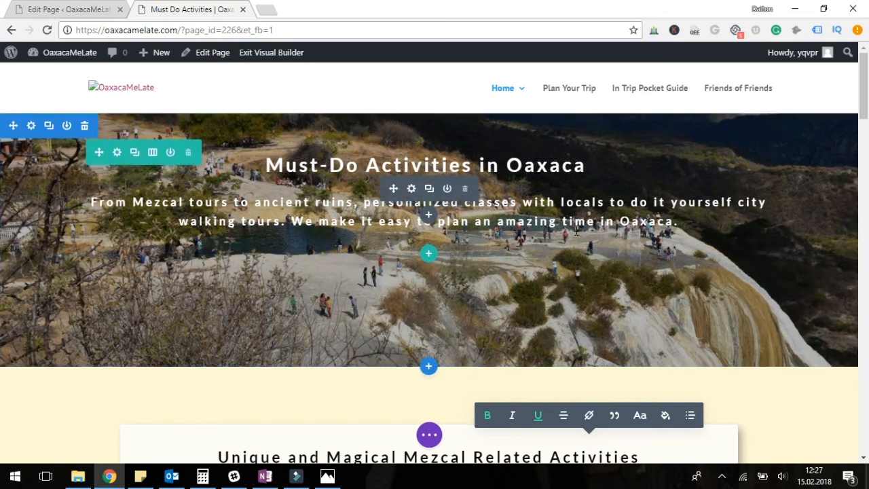
scroll(292, 254, "down", 5)
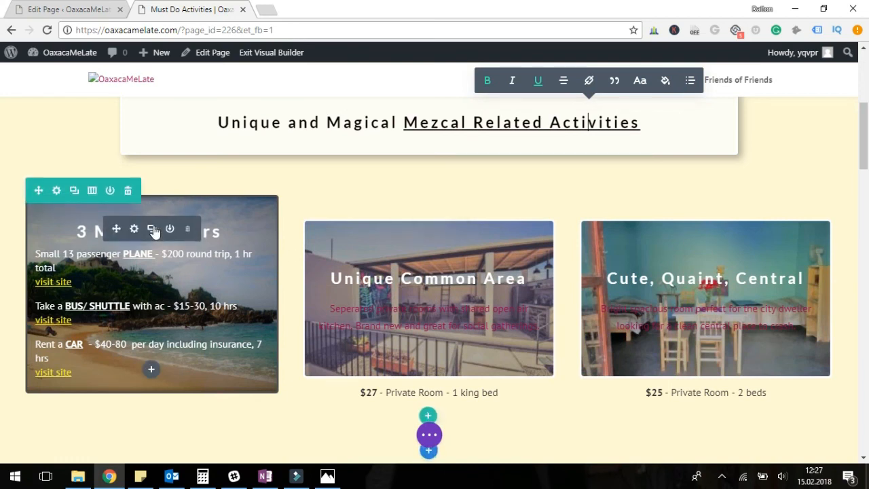